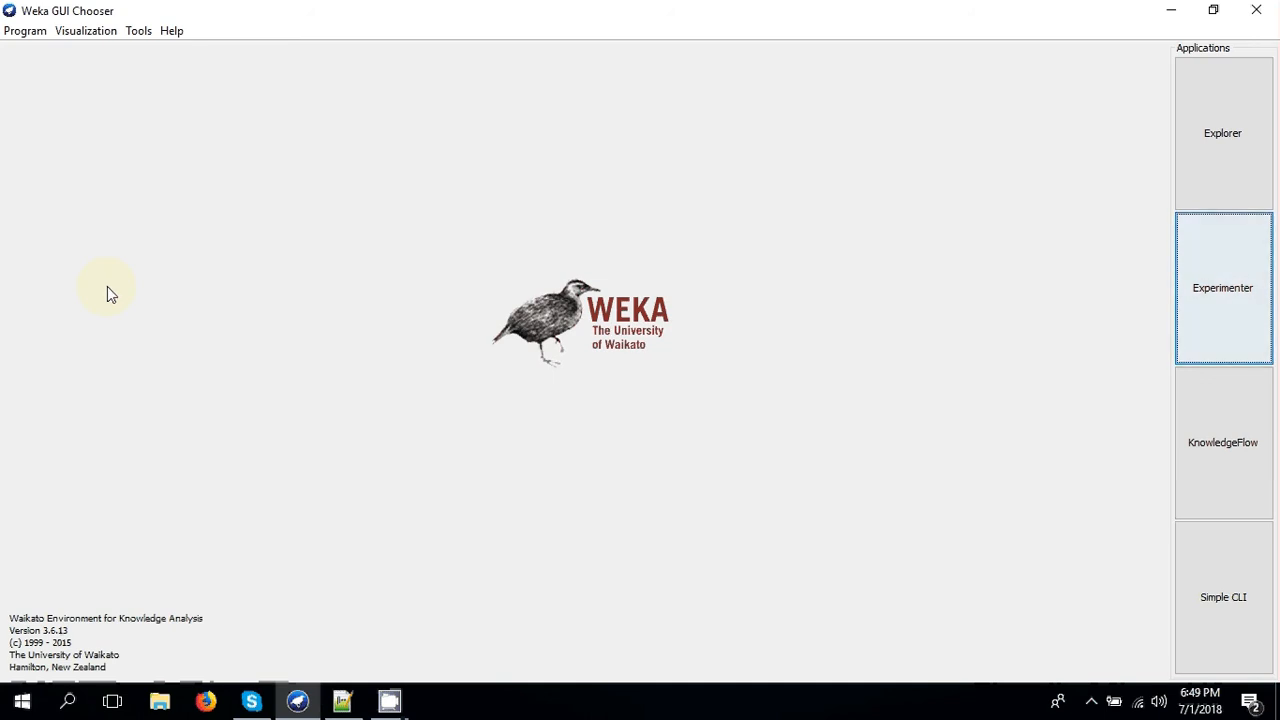
- Open the Explorer in a maximized window and load the Dataset ARFF file from the Desktop
left_click(1238, 136)
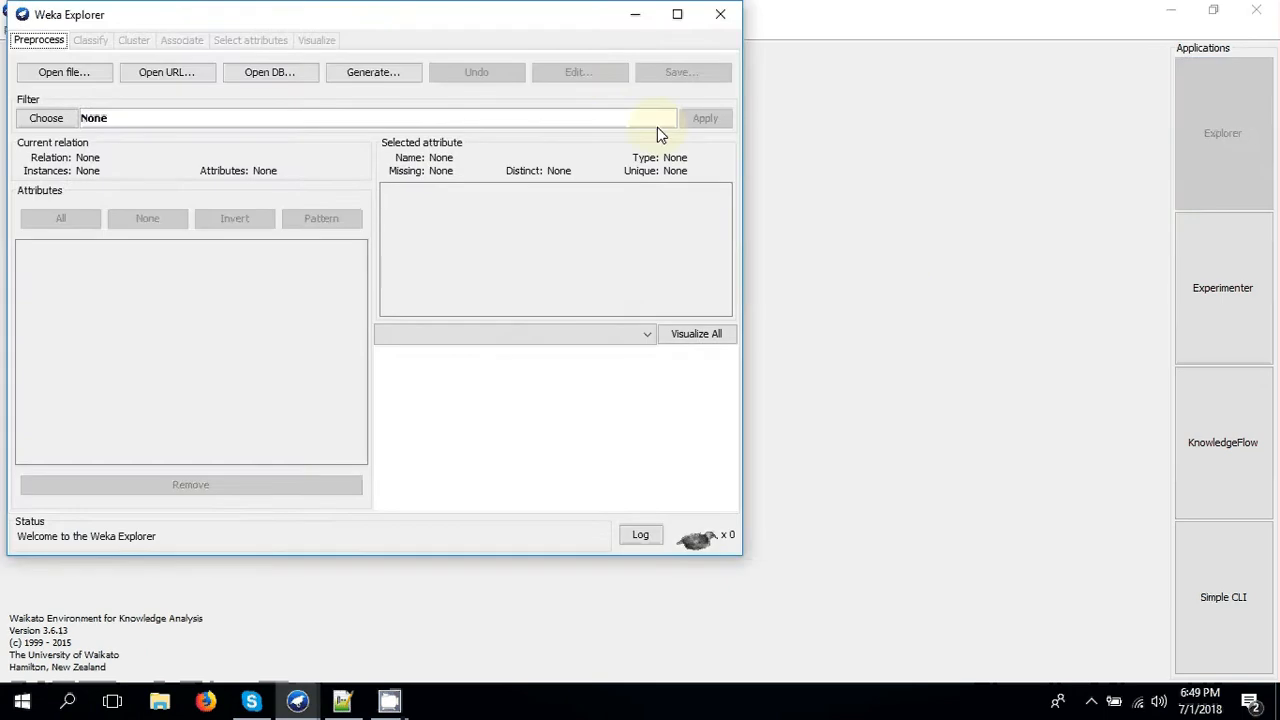
left_click(677, 13)
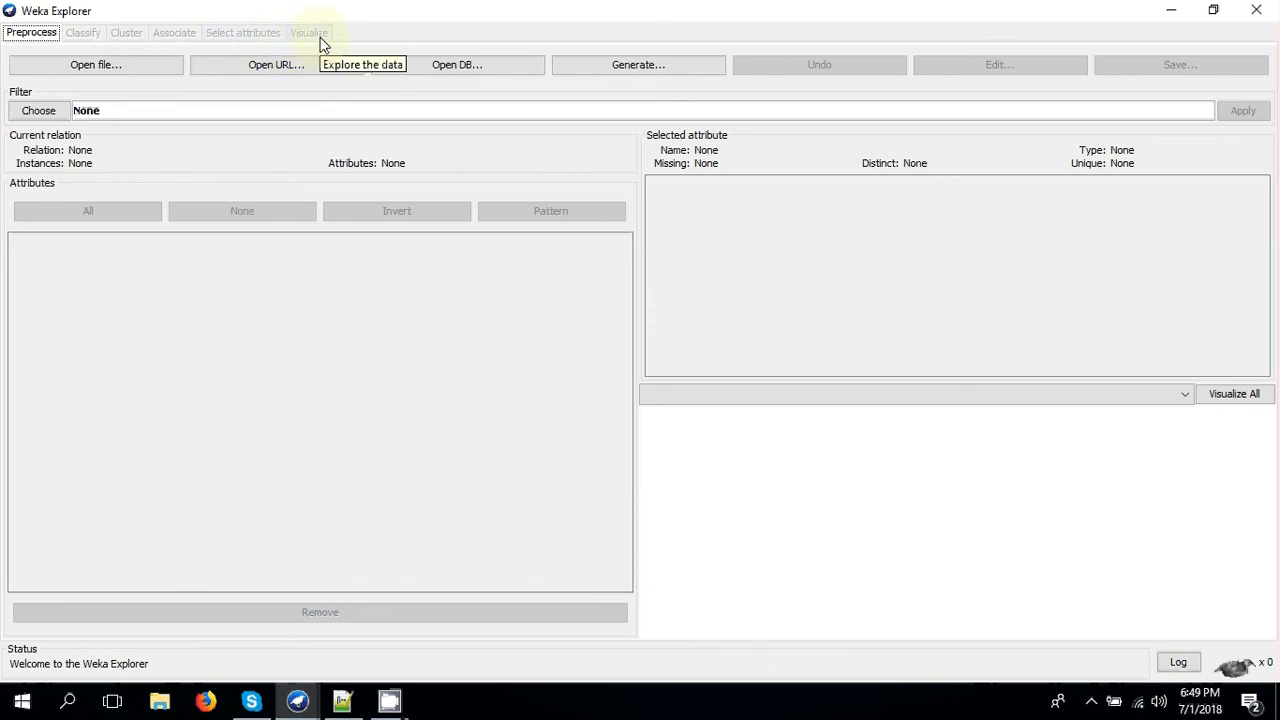
left_click(143, 70)
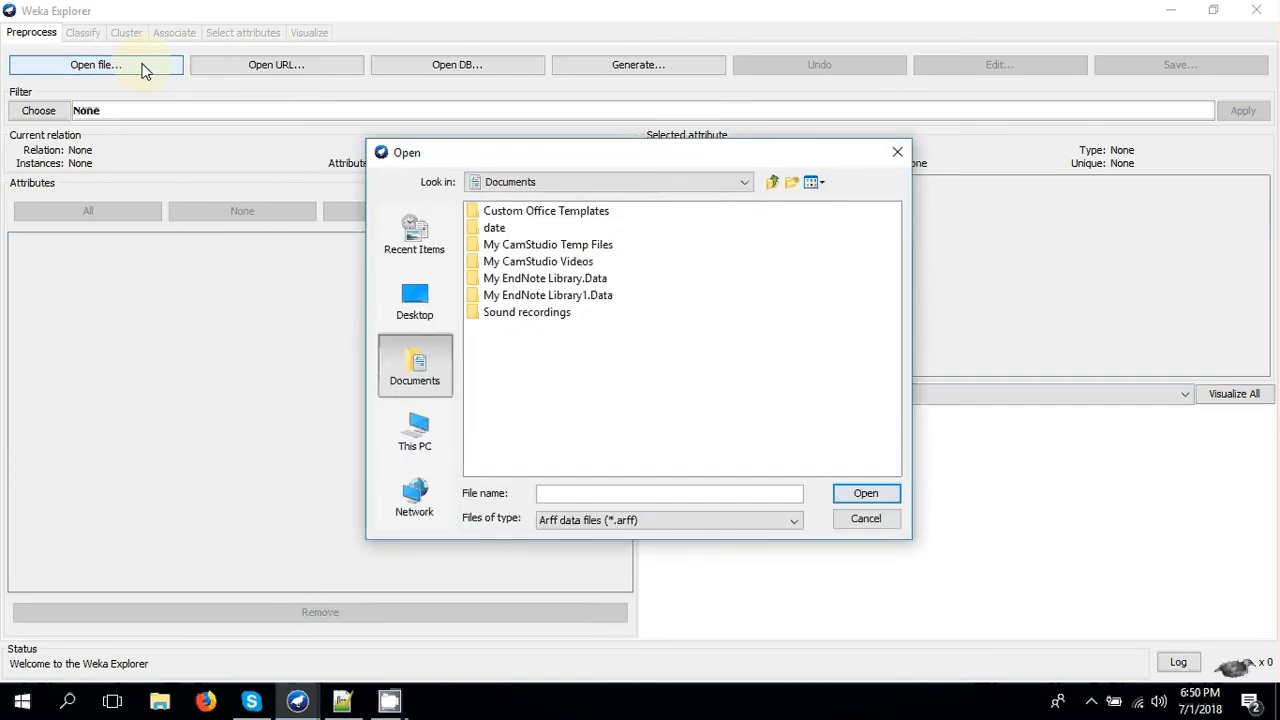
left_click(410, 305)
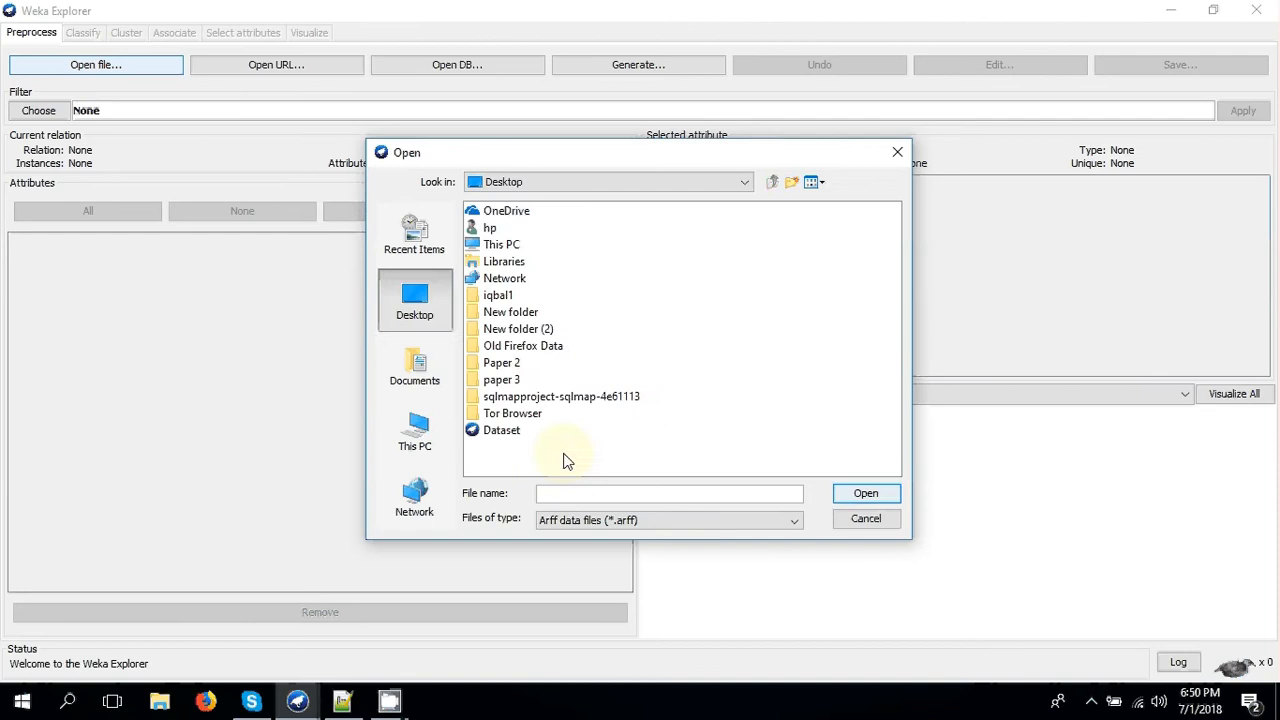
double_click(502, 432)
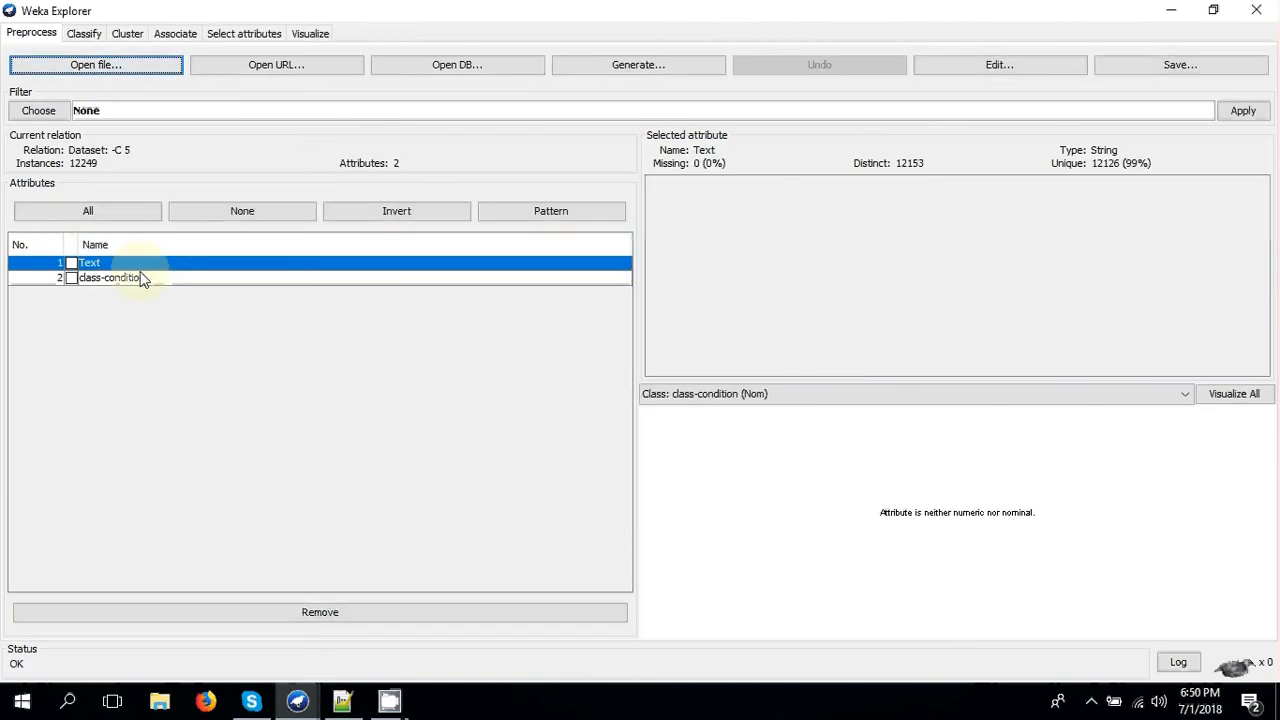
- View the details of the class-condition and Text attributes of the loaded dataset
left_click(117, 278)
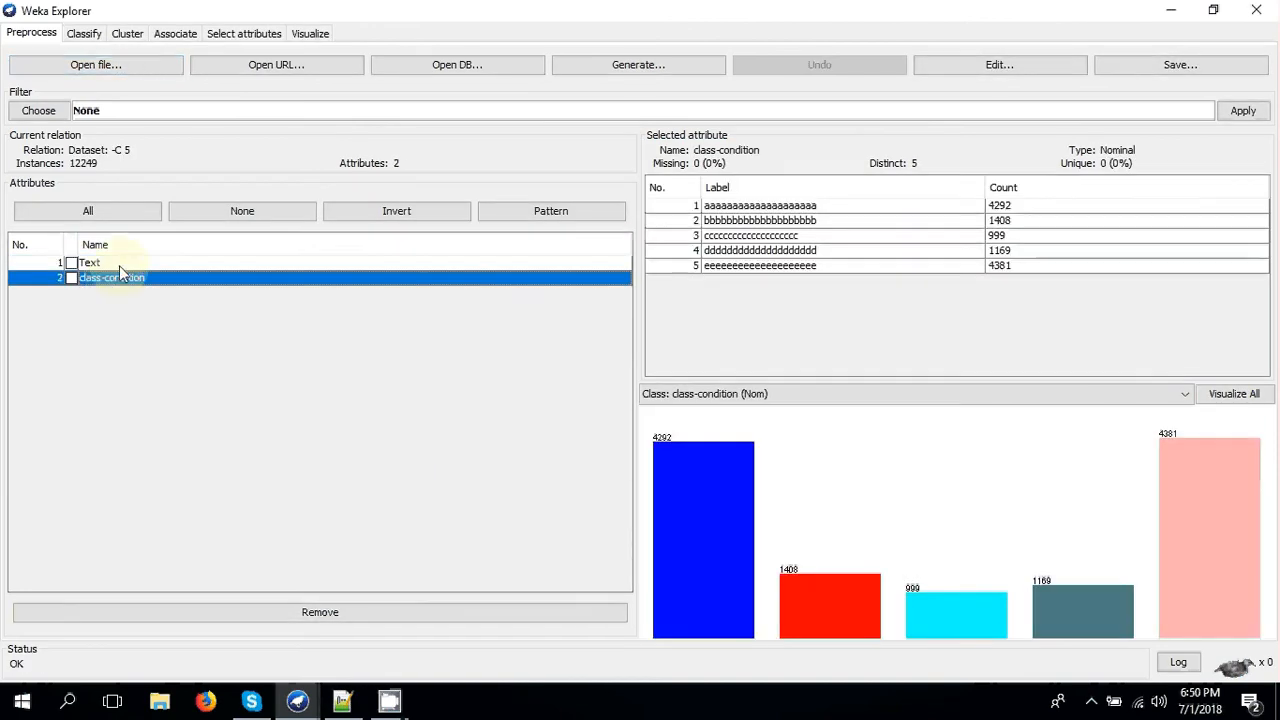
left_click(119, 264)
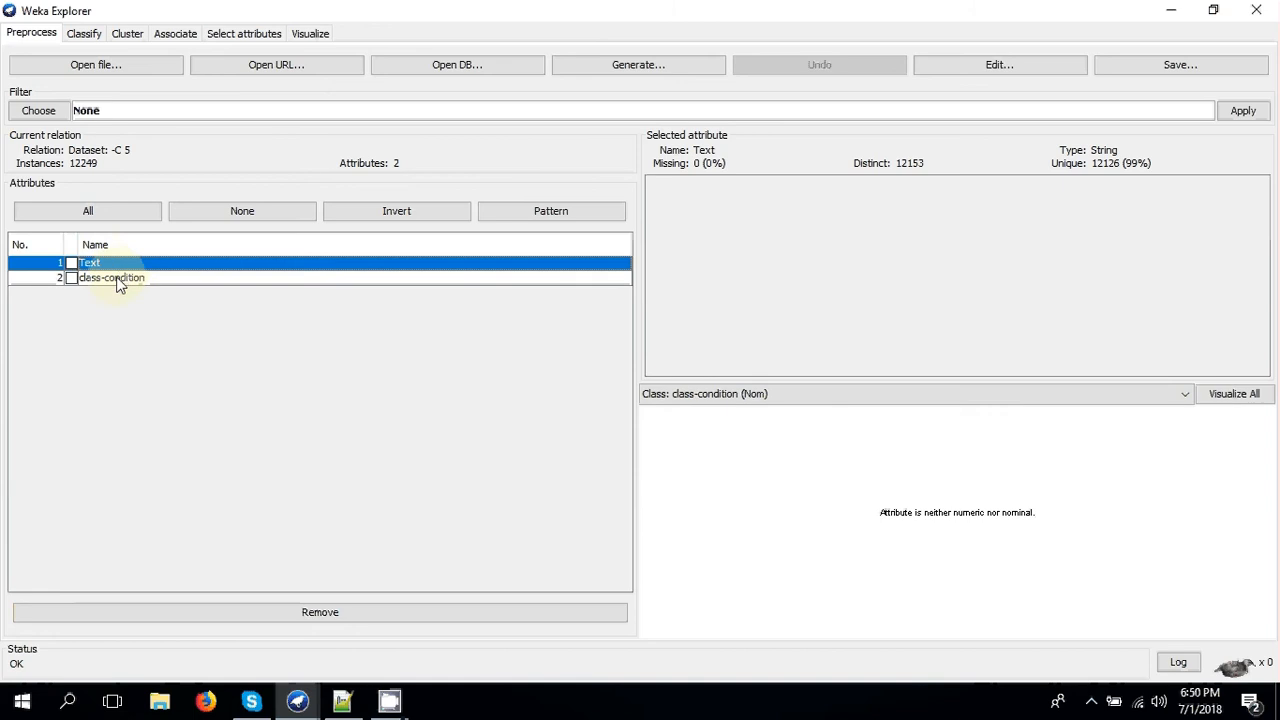
left_click(120, 280)
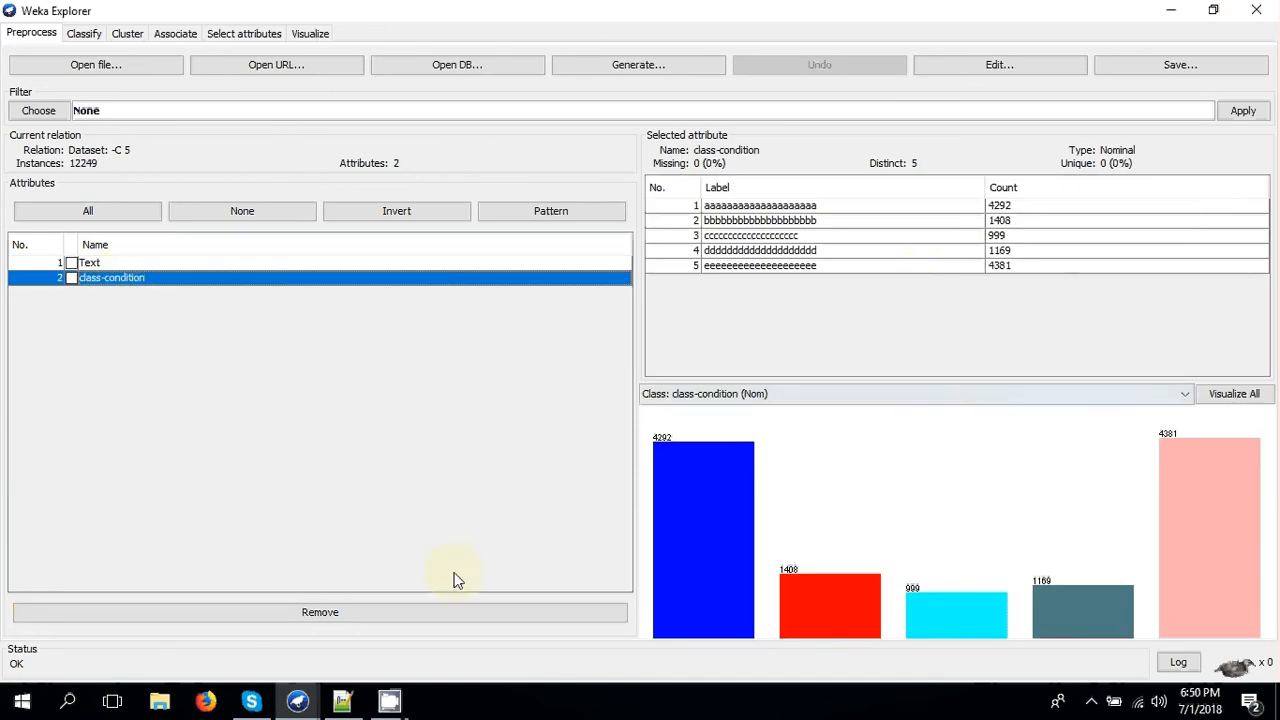
left_click(342, 701)
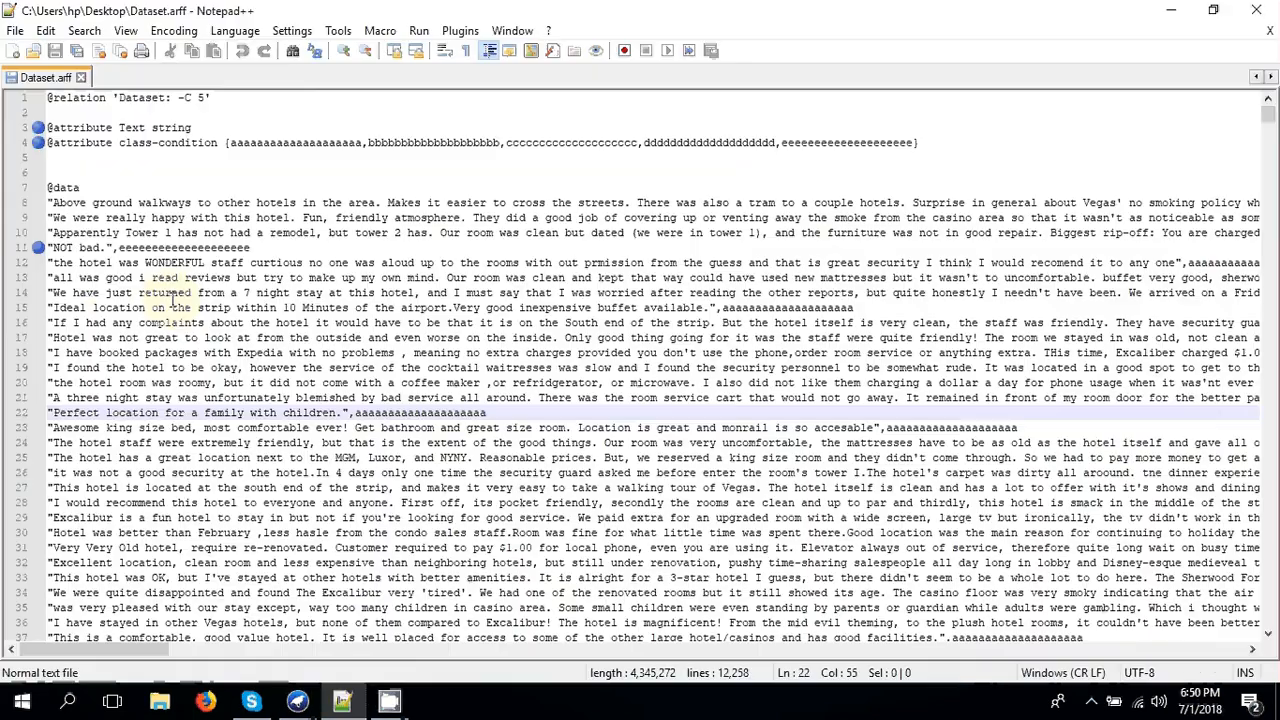
left_click(70, 187)
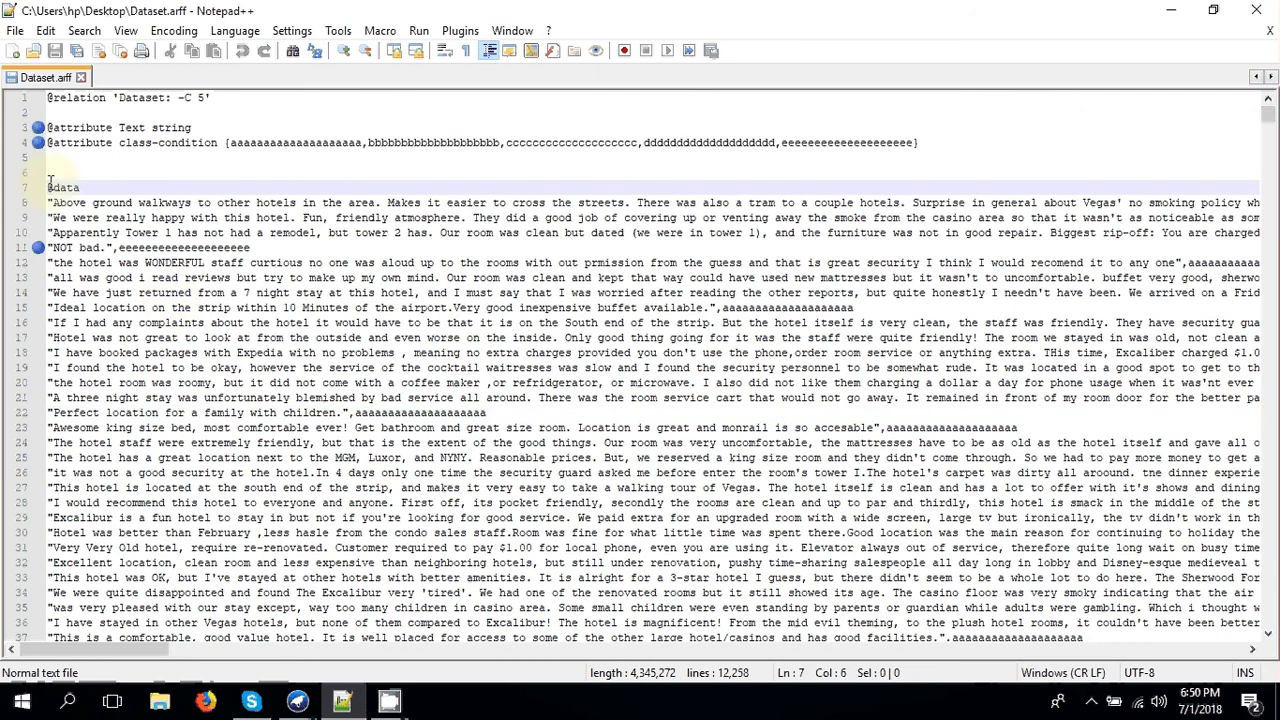
left_click(16, 128)
left_click(17, 145)
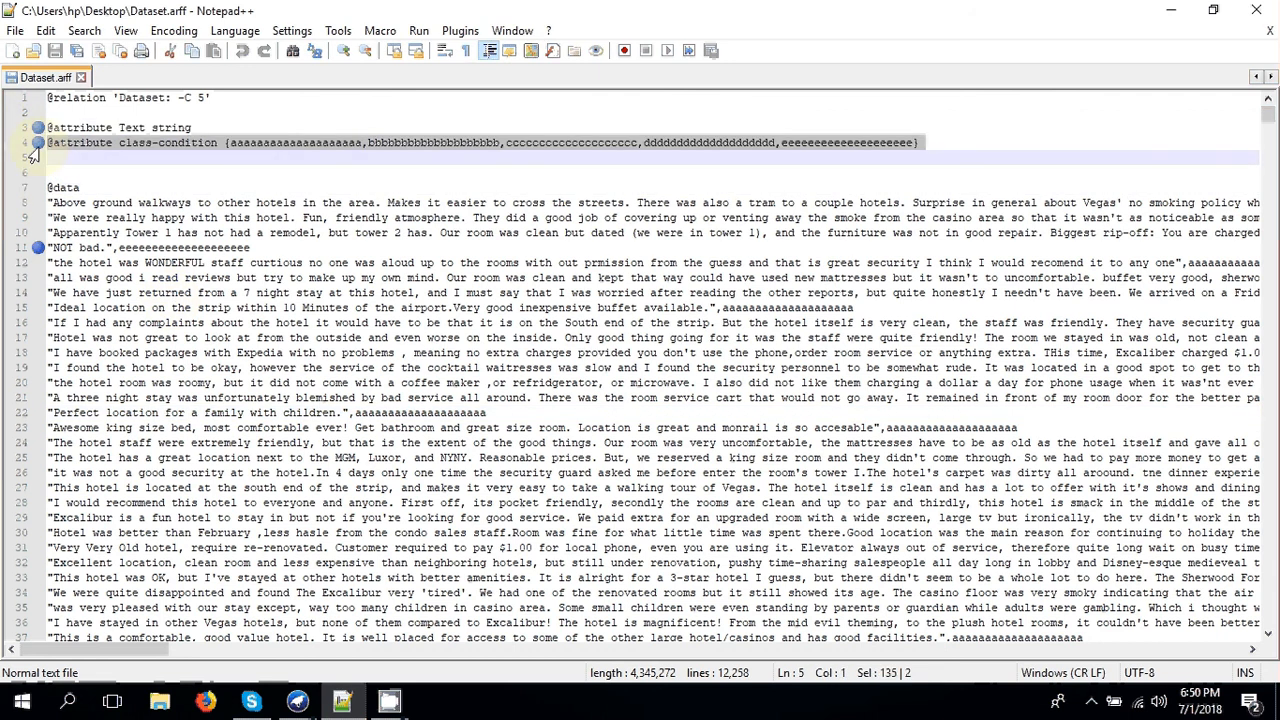
left_click(172, 188)
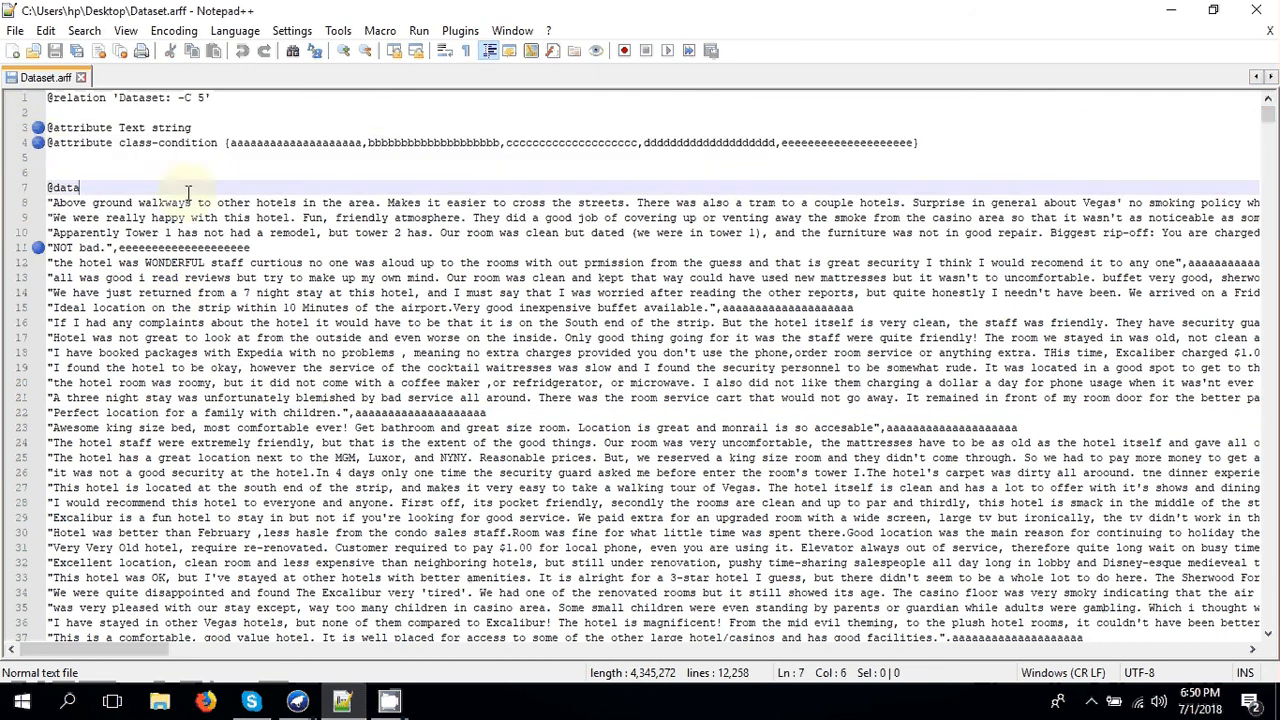
left_click(47, 258)
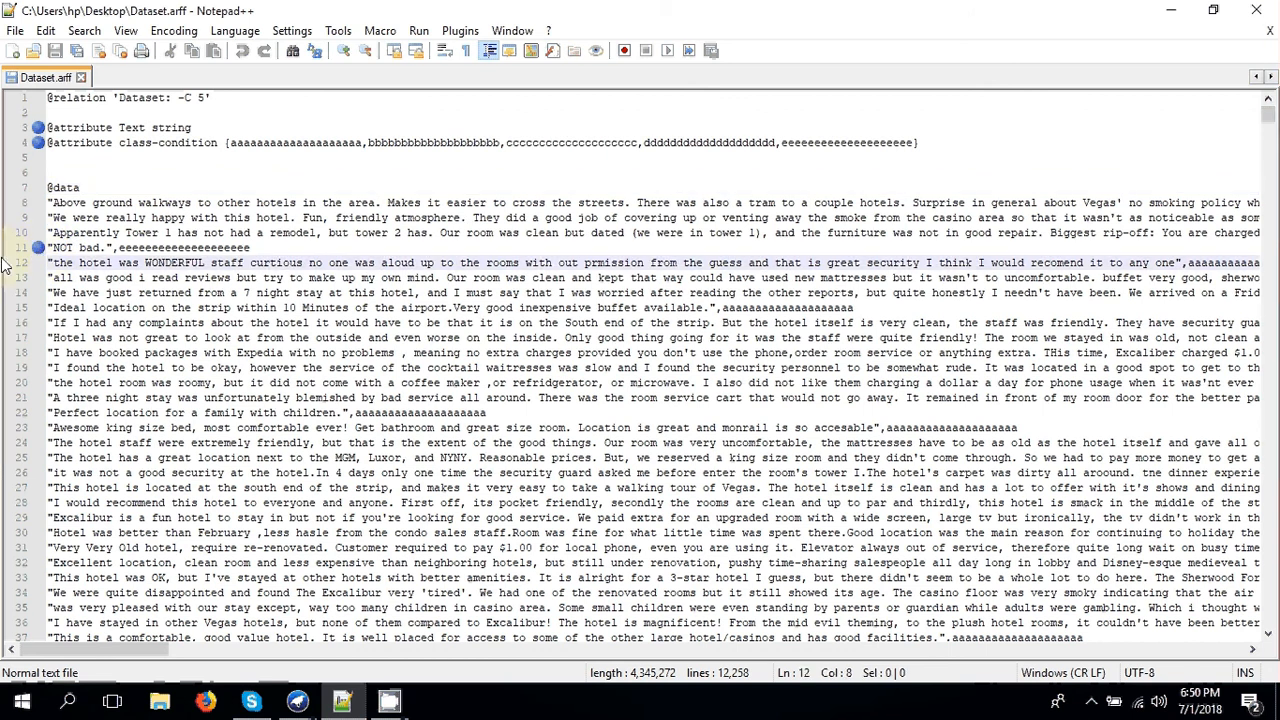
left_click(18, 250)
left_click(61, 262)
left_click(110, 247)
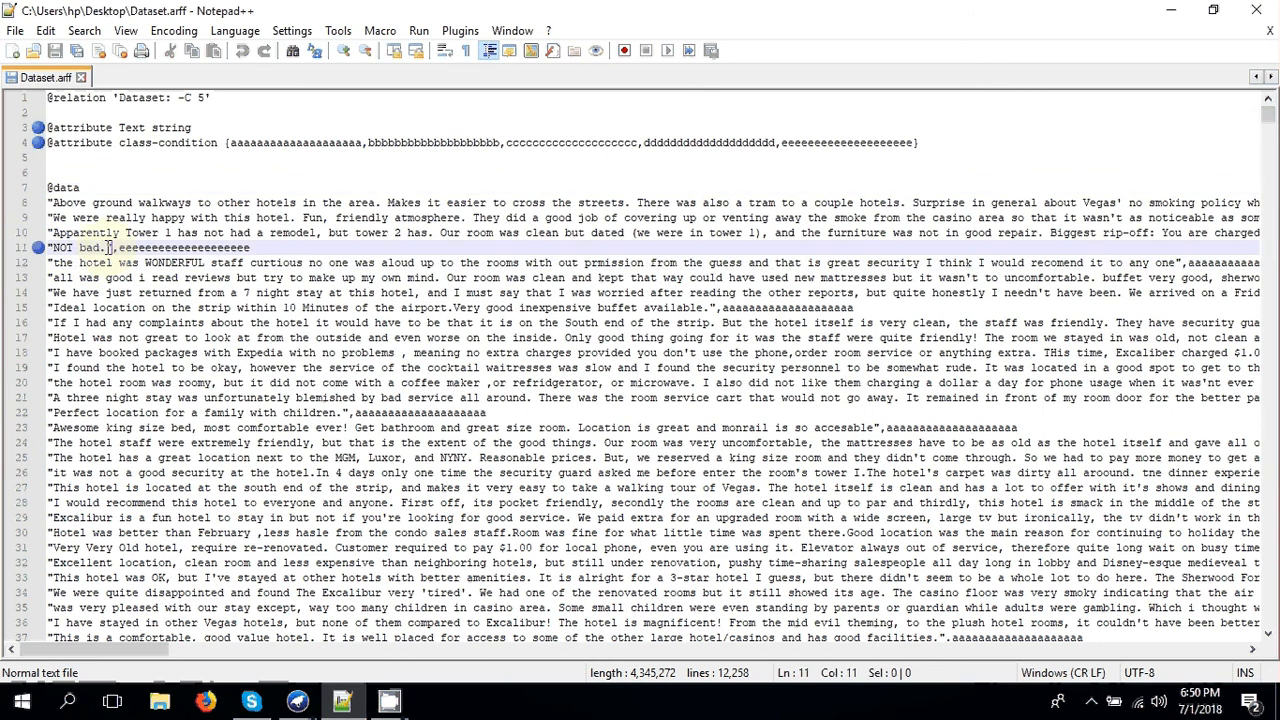
type("\"")
left_click(369, 413)
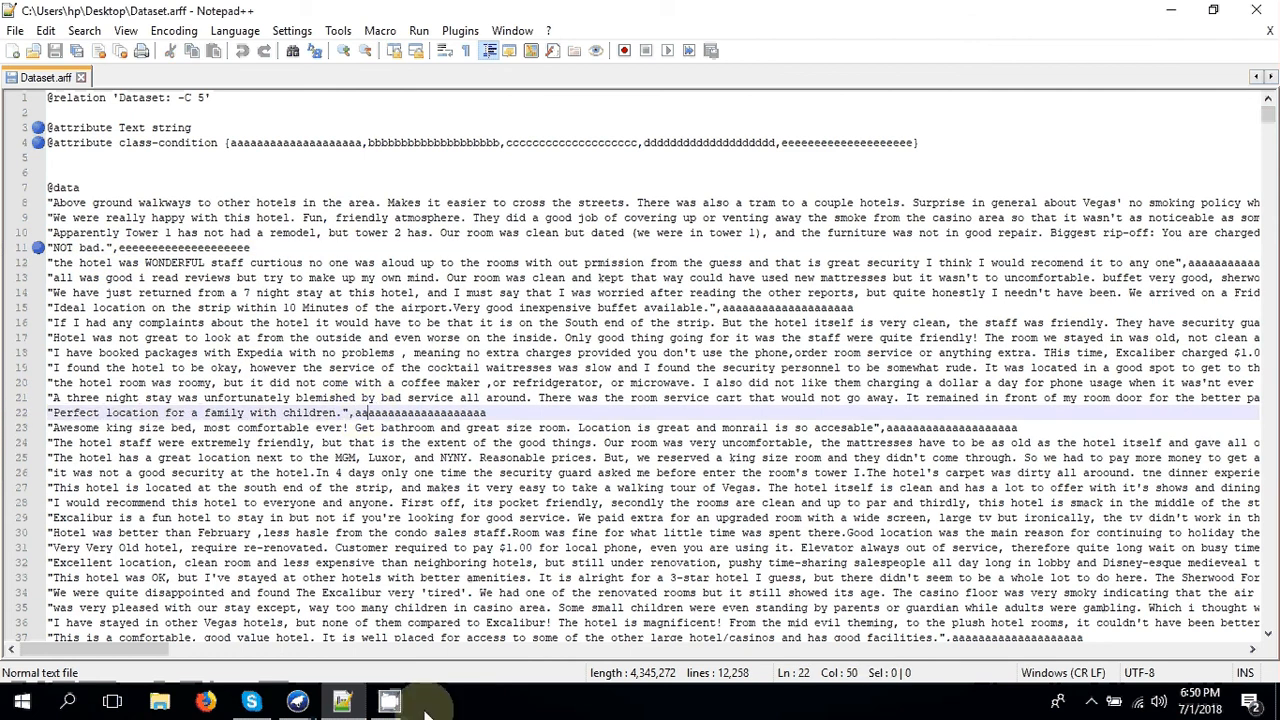
- Switch back to Weka Explorer and mark the Text attribute
mouse_move(309, 705)
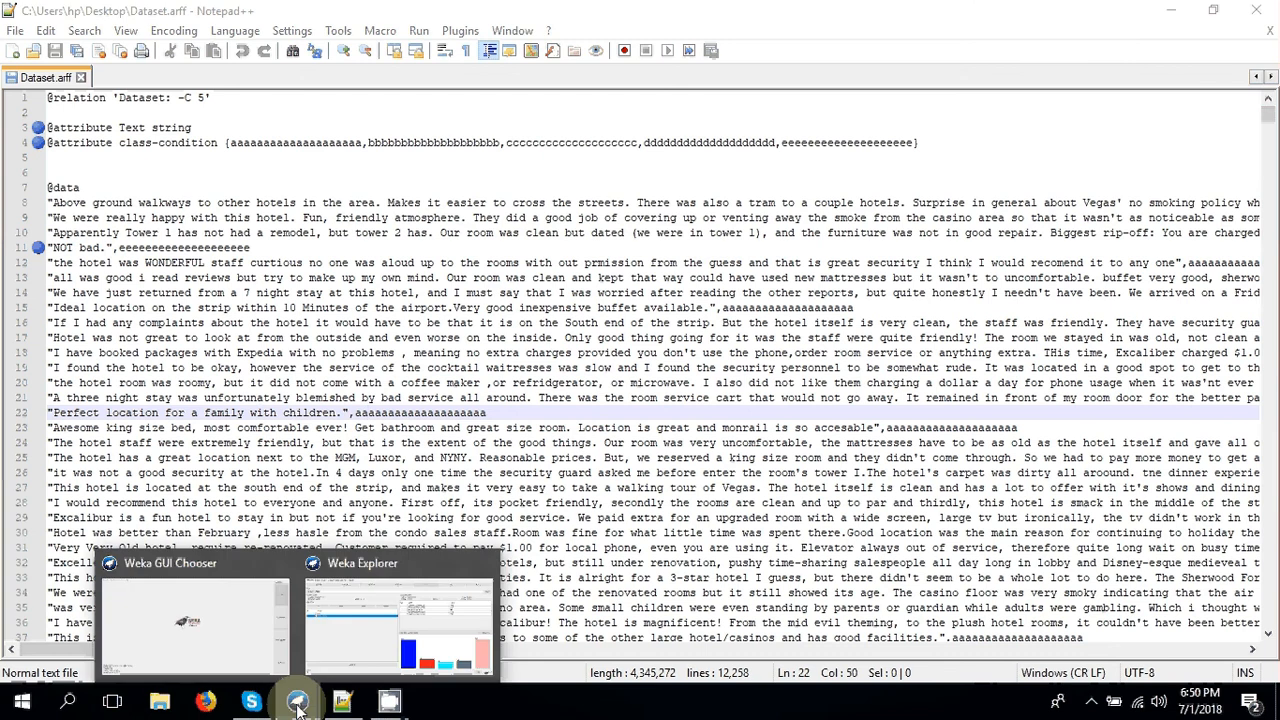
left_click(345, 650)
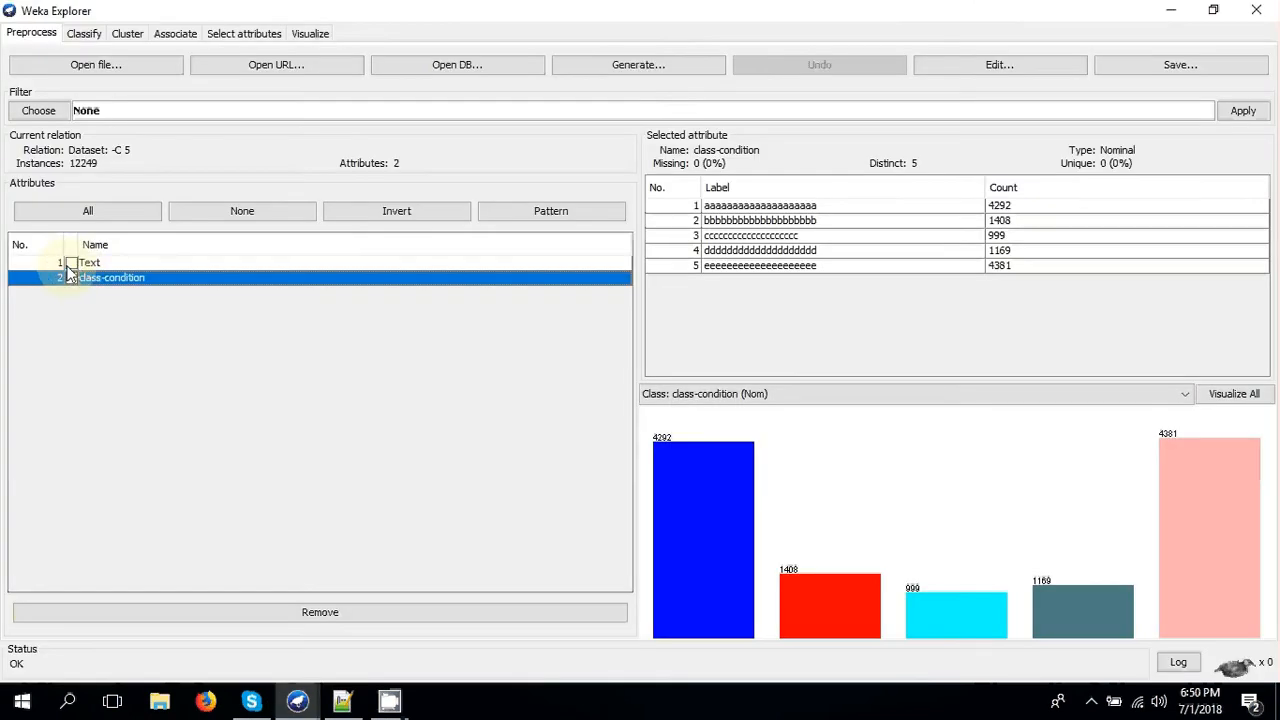
left_click(71, 262)
- Choose the unsupervised attribute filter StringToWordVector for the dataset
left_click(38, 111)
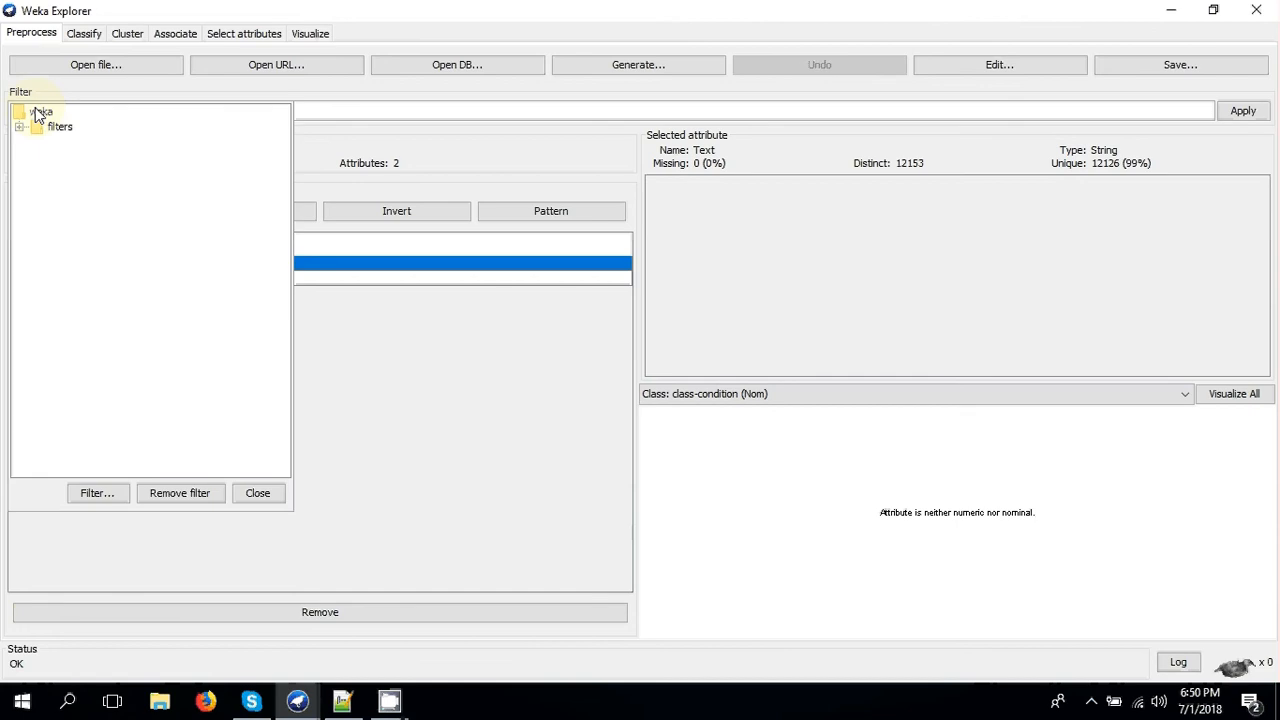
left_click(19, 128)
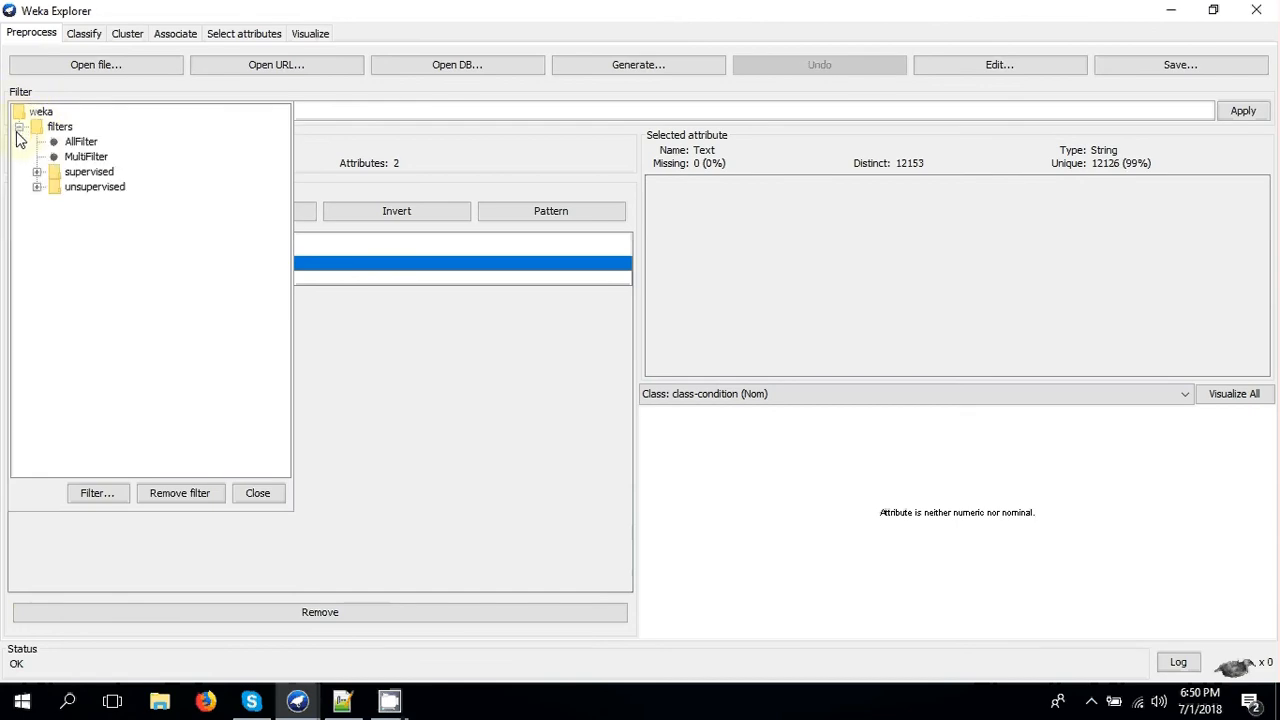
left_click(37, 187)
left_click(55, 202)
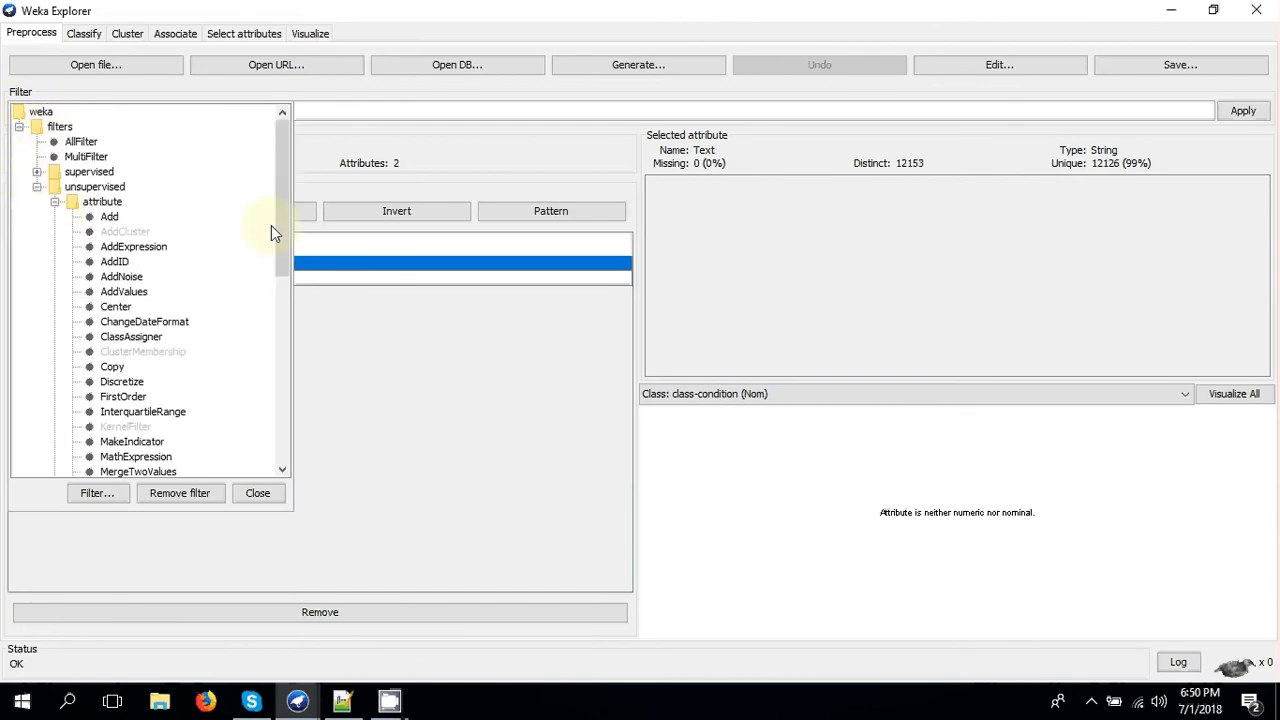
left_click_drag(280, 232, 289, 414)
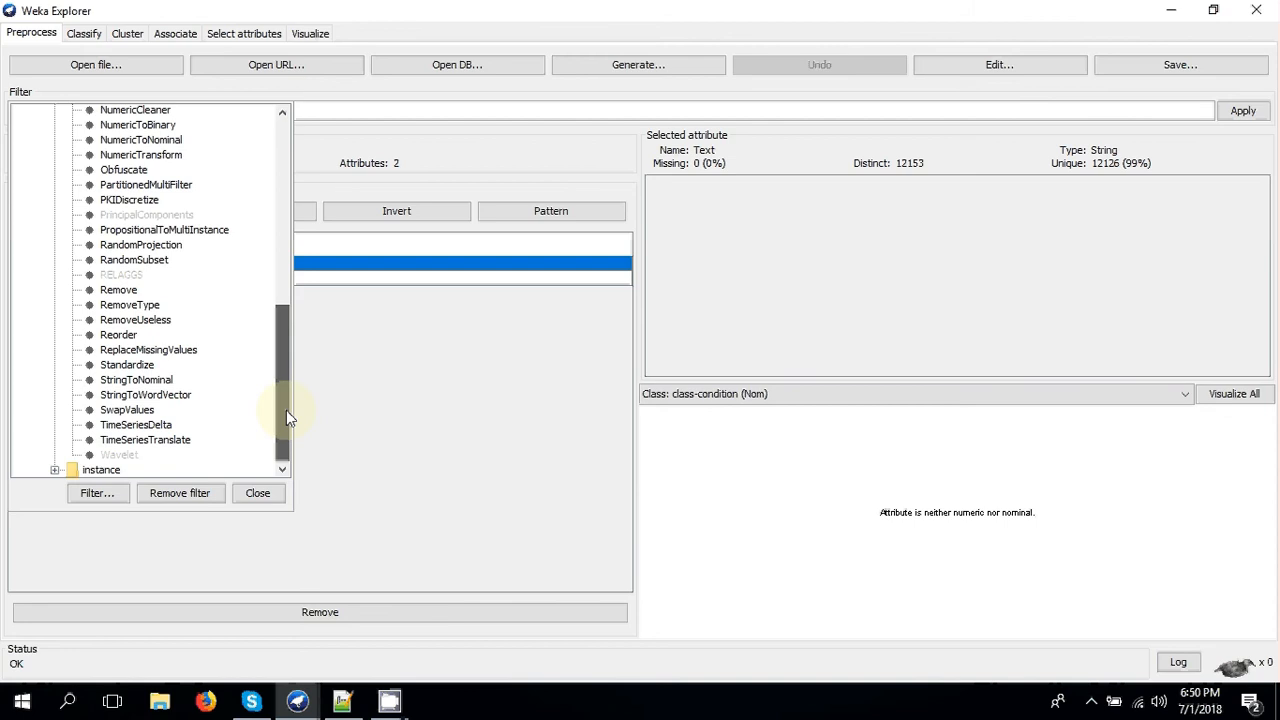
left_click(145, 396)
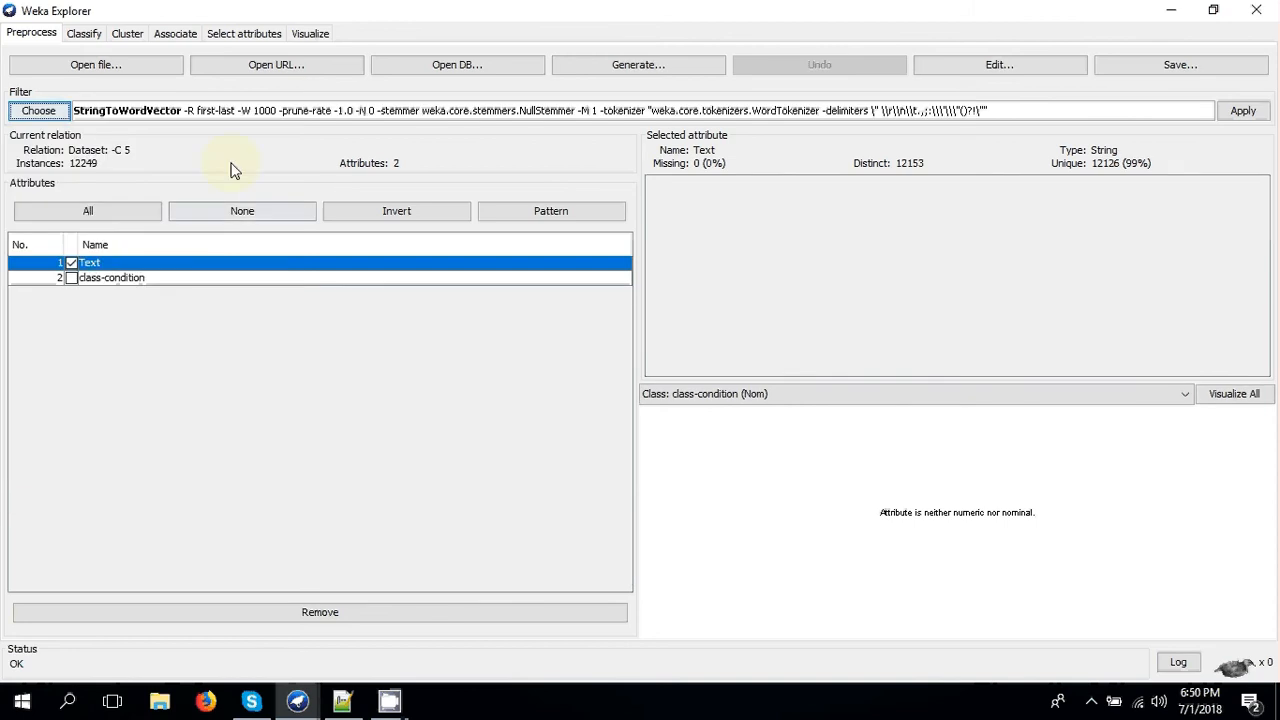
- Set the StringToWordVector filter's lowerCaseTokens to True and minTermFreq to 5, and apply it to the dataset
left_click(310, 111)
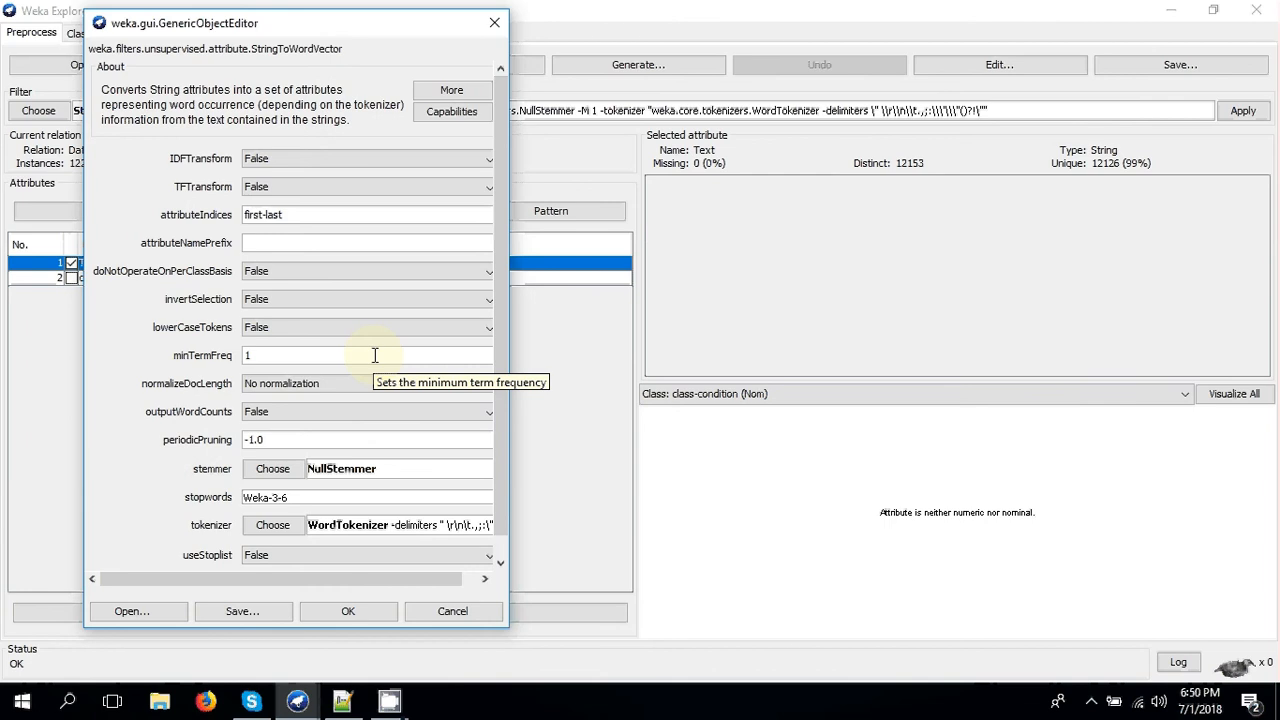
left_click(323, 330)
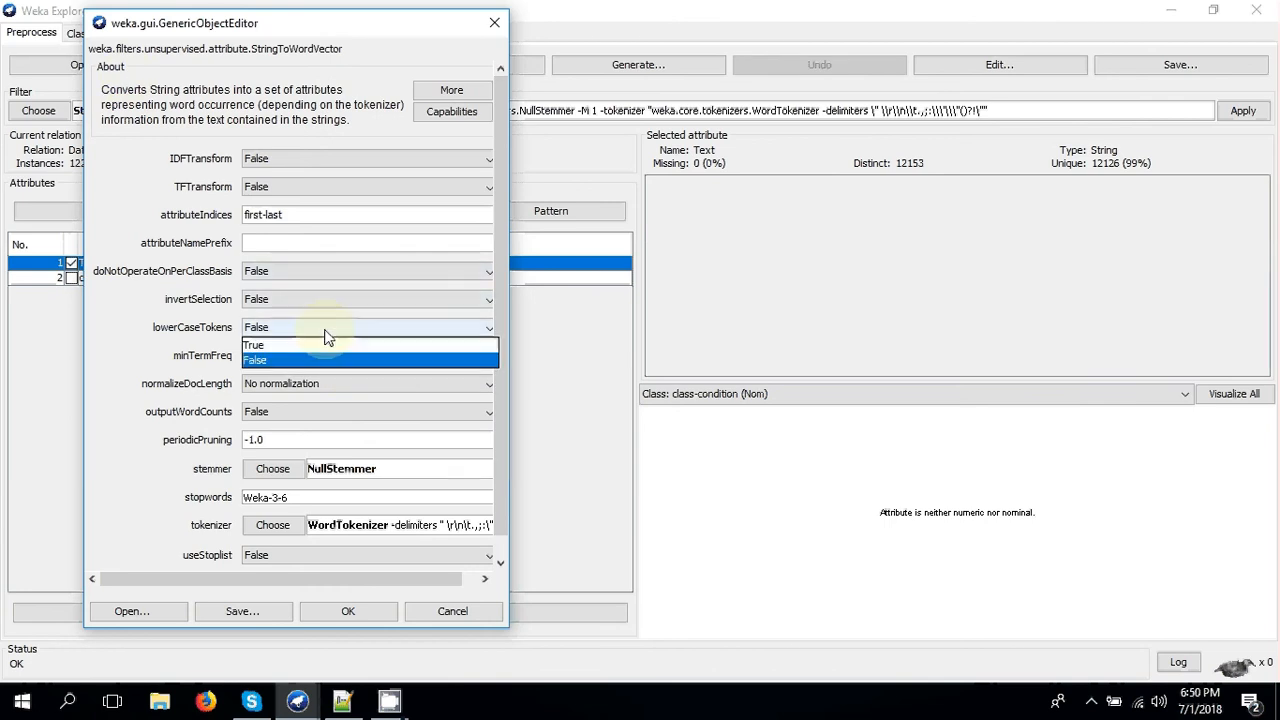
left_click(254, 345)
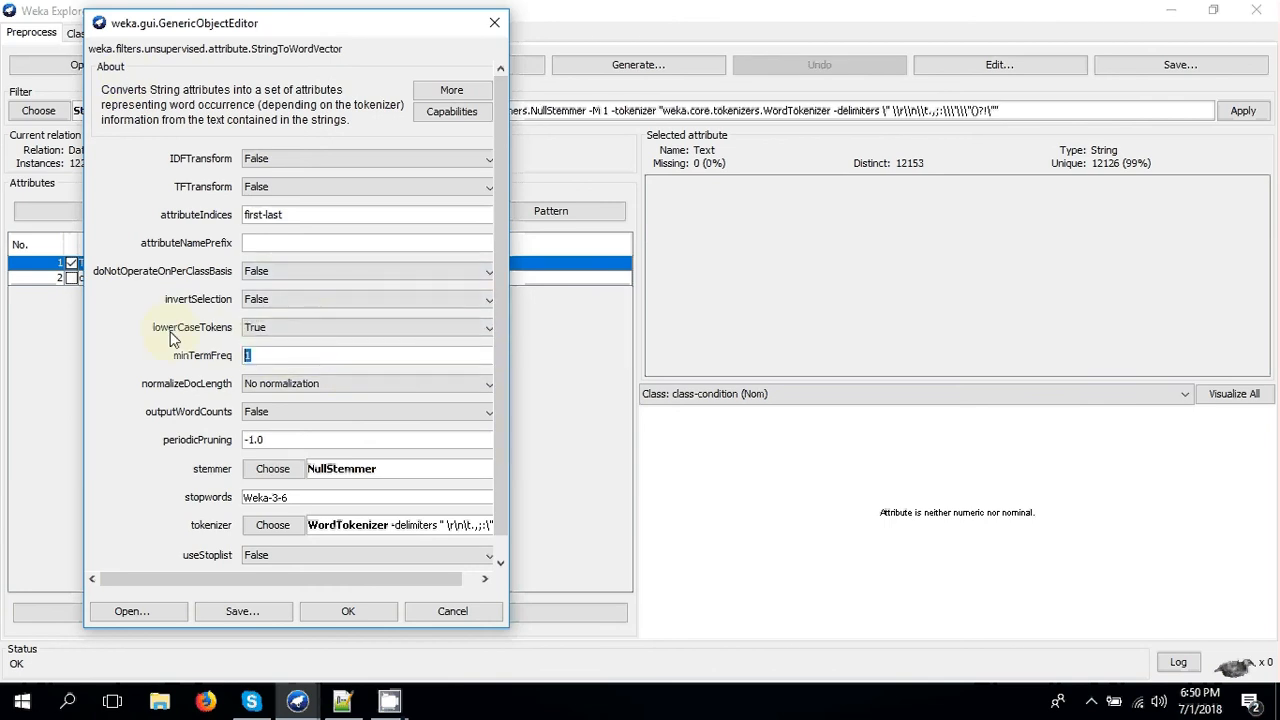
type("5")
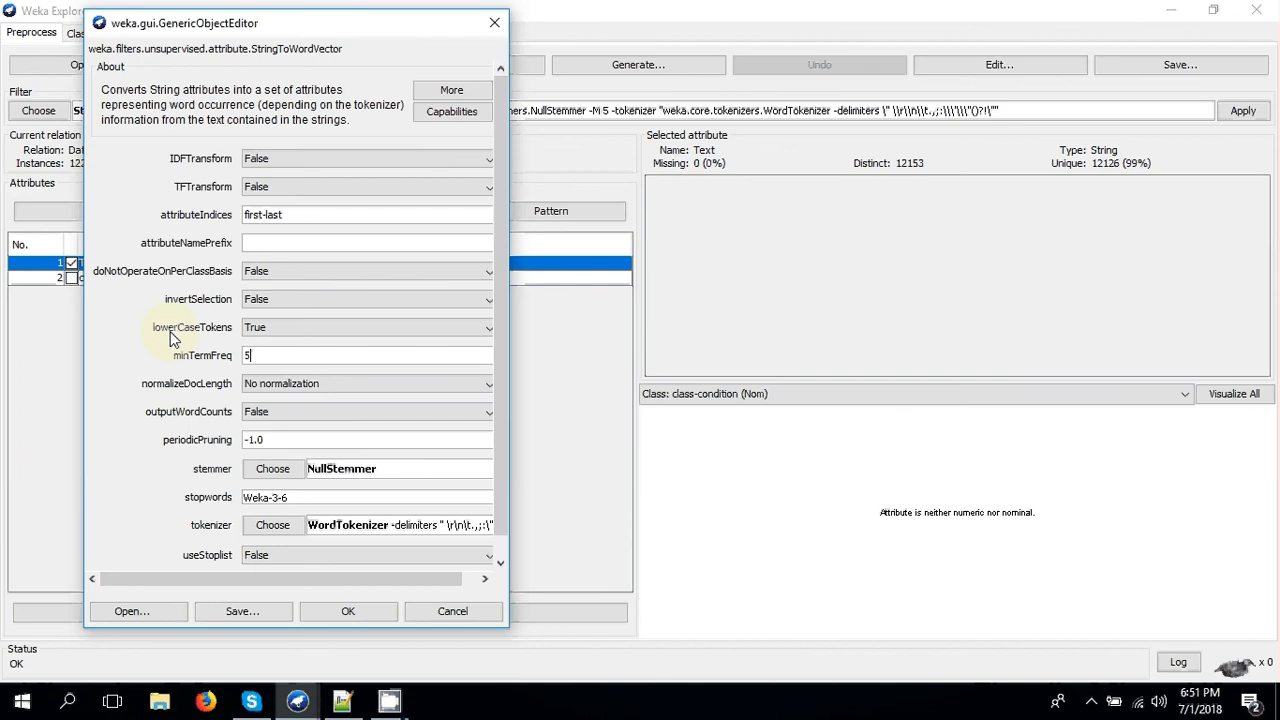
left_click(339, 613)
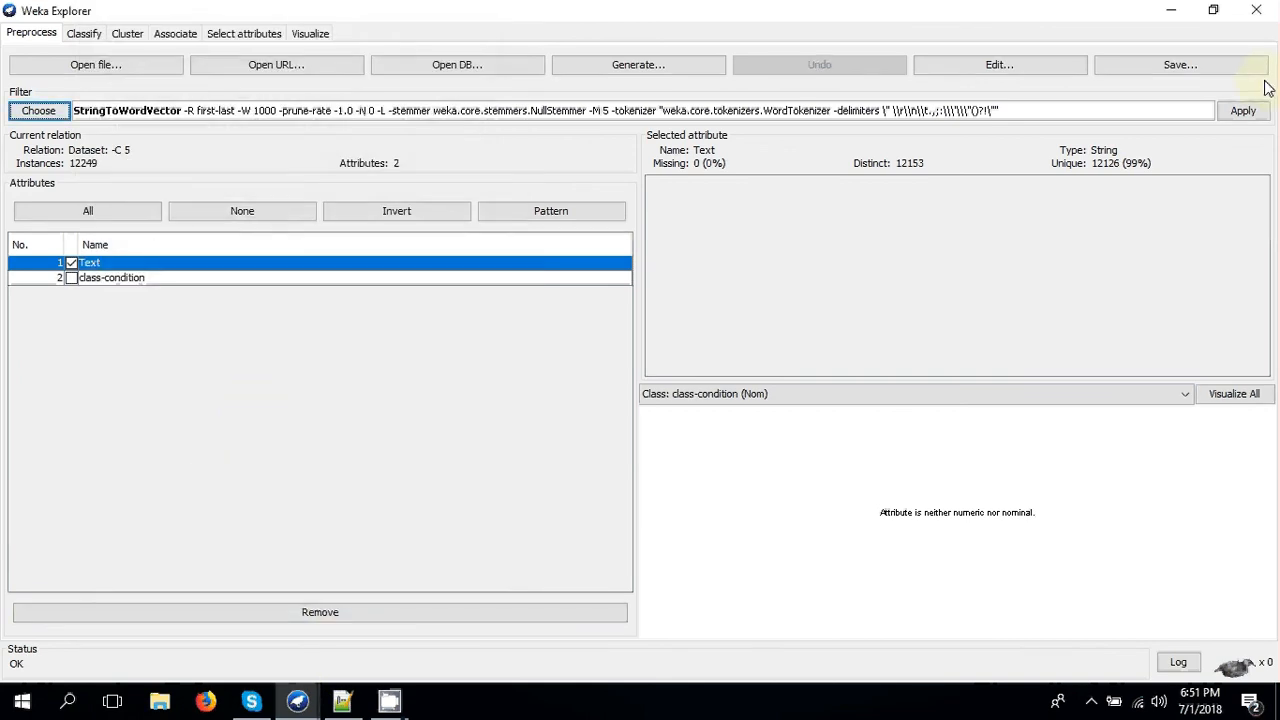
left_click(1245, 111)
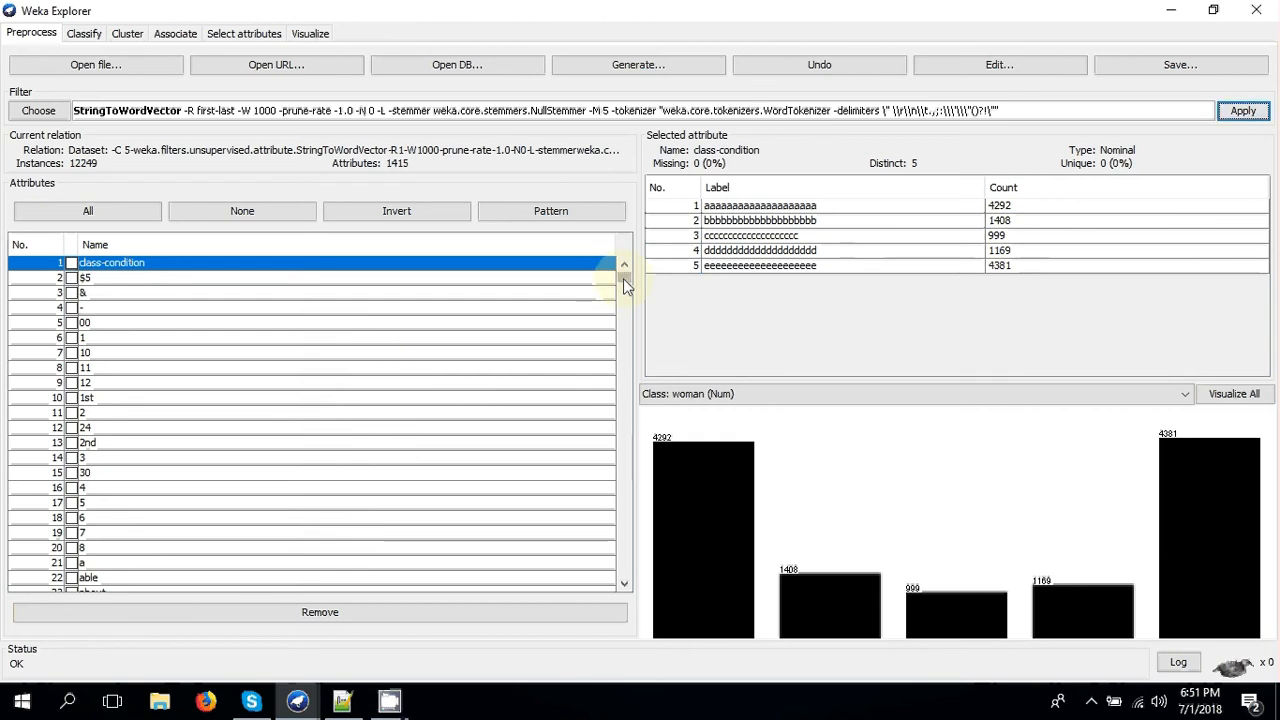
left_click_drag(623, 278, 615, 575)
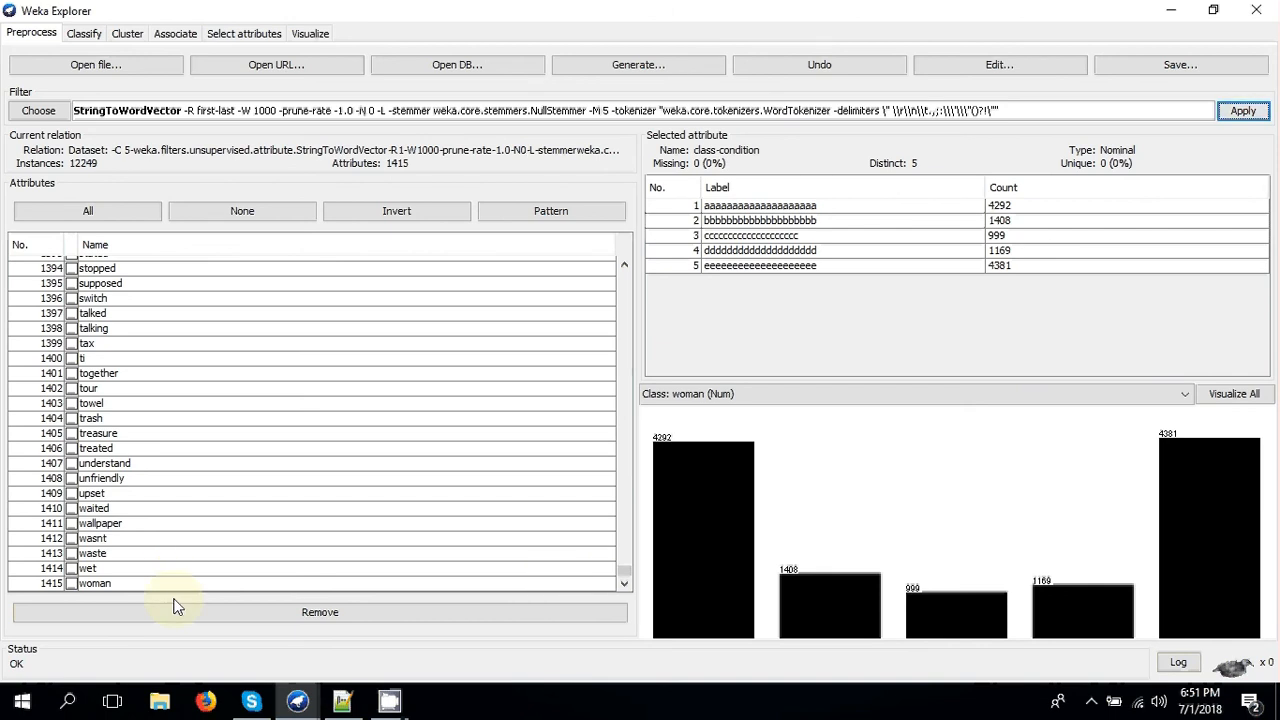
- Set the nominal class-condition attribute as the class for classification
left_click(84, 38)
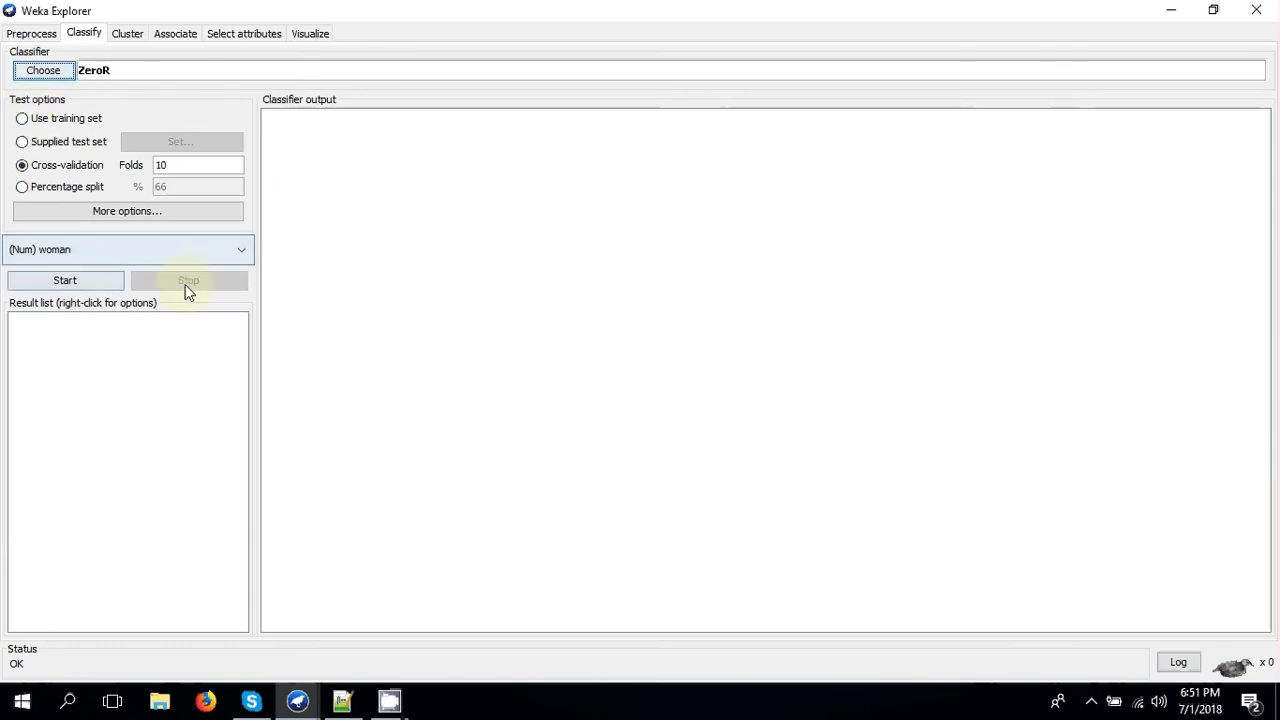
left_click(213, 258)
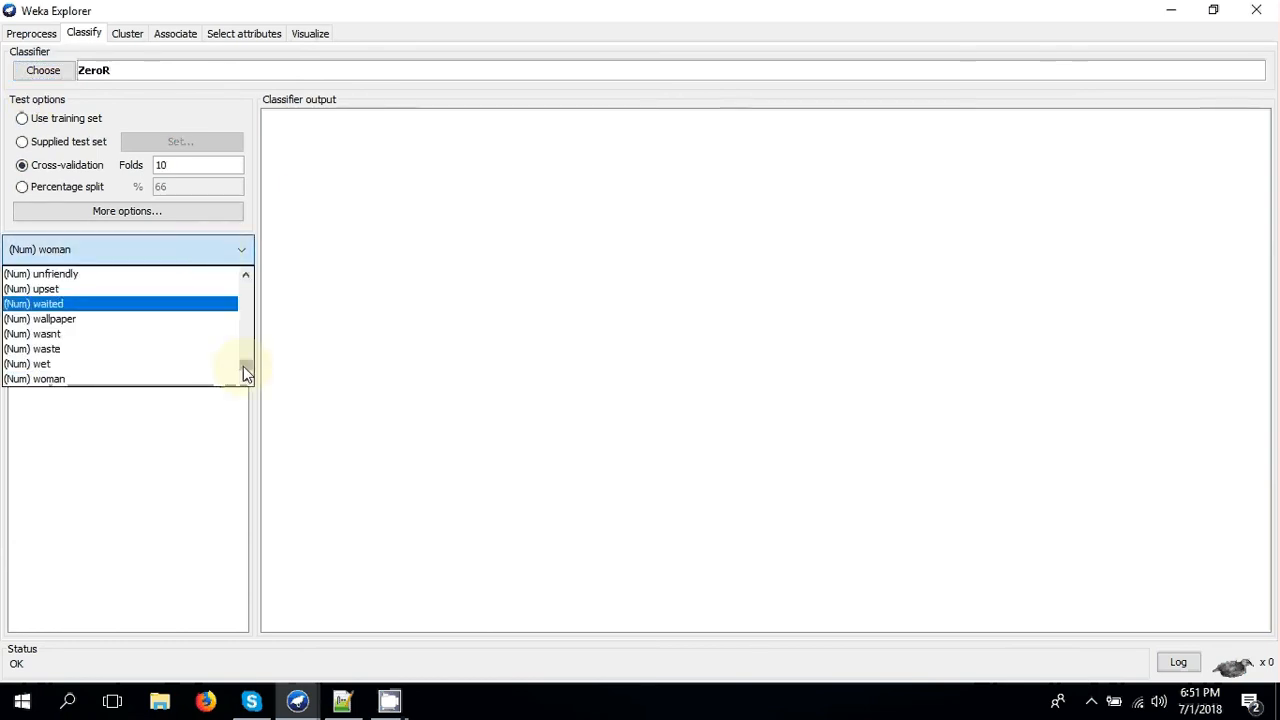
left_click_drag(243, 368, 245, 285)
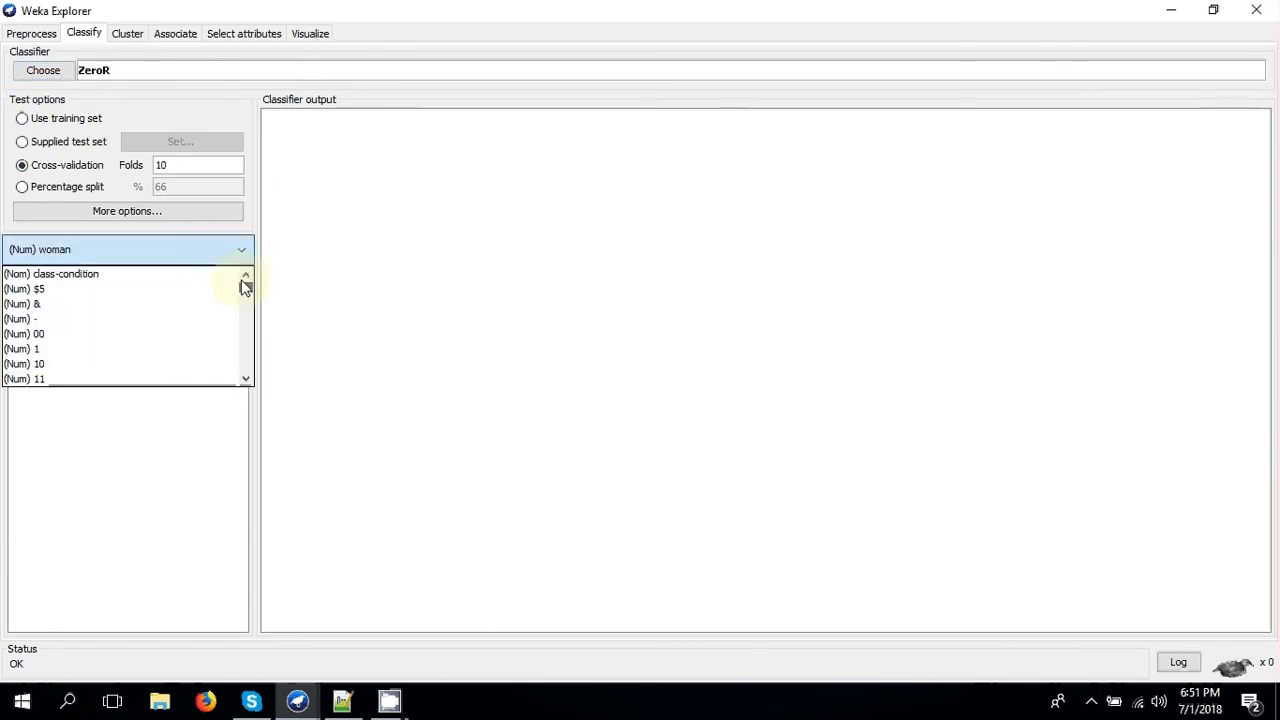
left_click(134, 278)
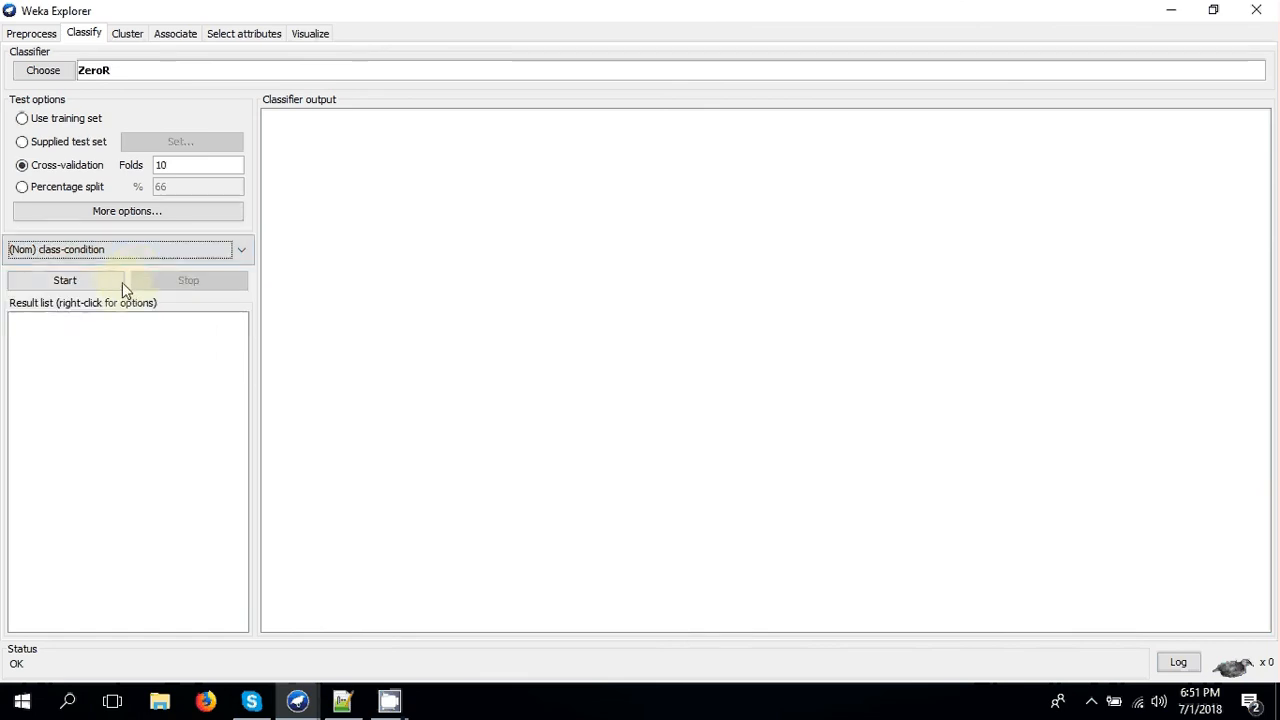
- Choose NaiveBayesMultinomial from the bayes group as the classifier
left_click(30, 76)
left_click(40, 369)
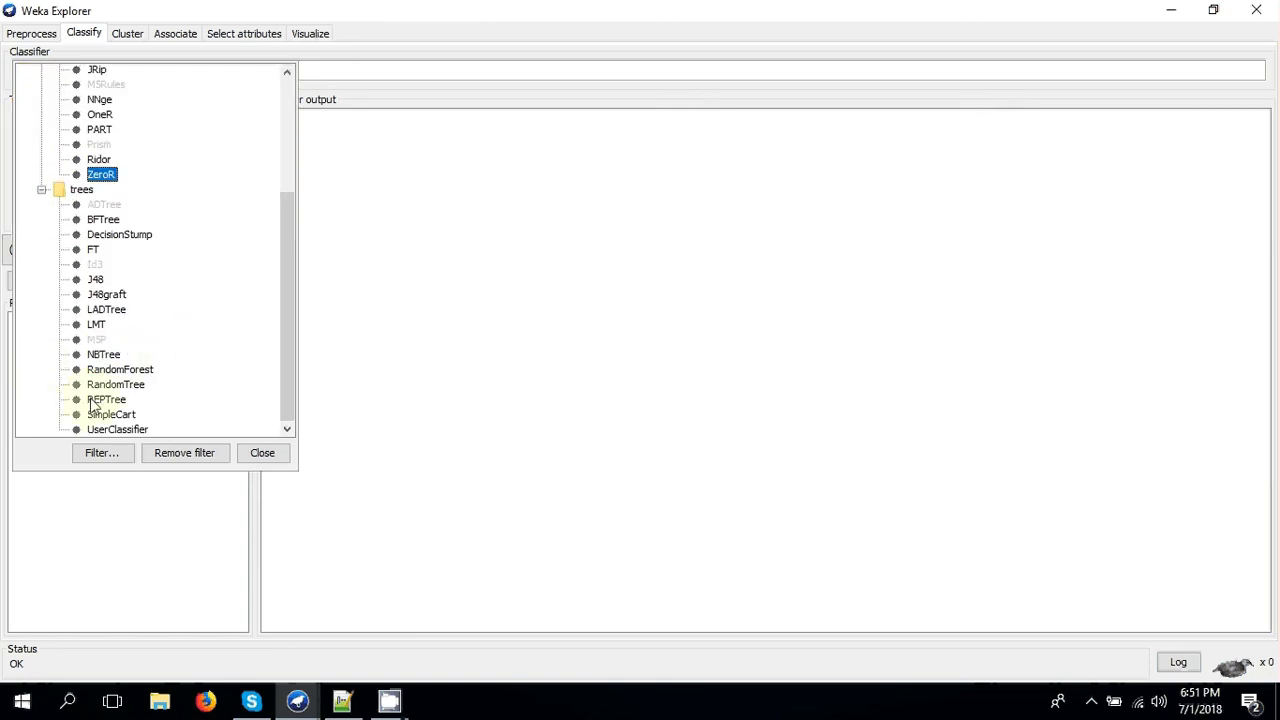
scroll(103, 203, "up", 4)
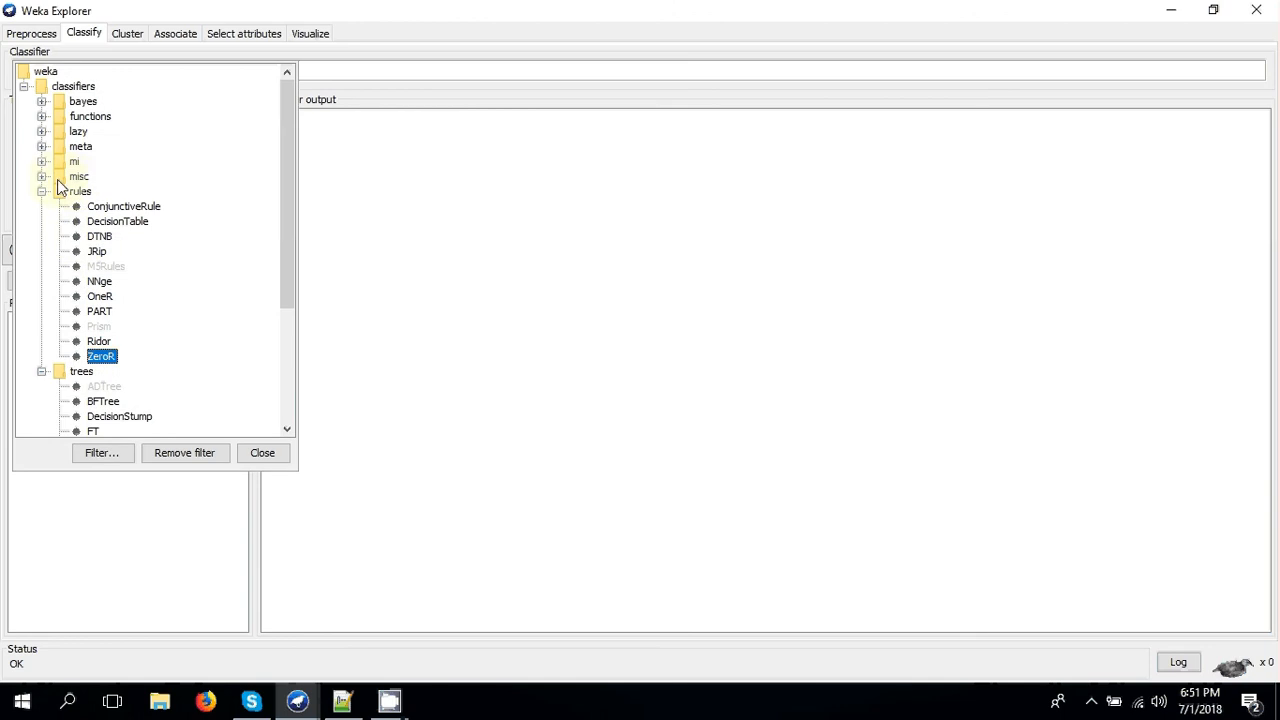
left_click(41, 116)
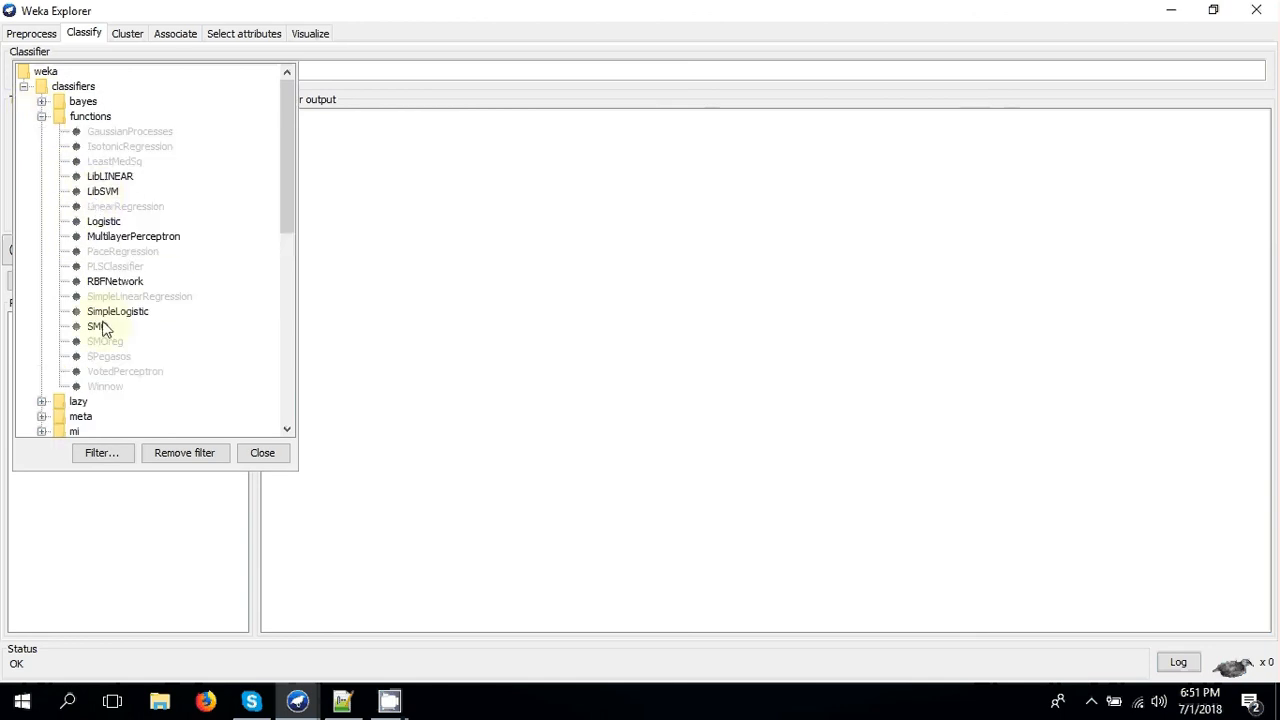
left_click(42, 101)
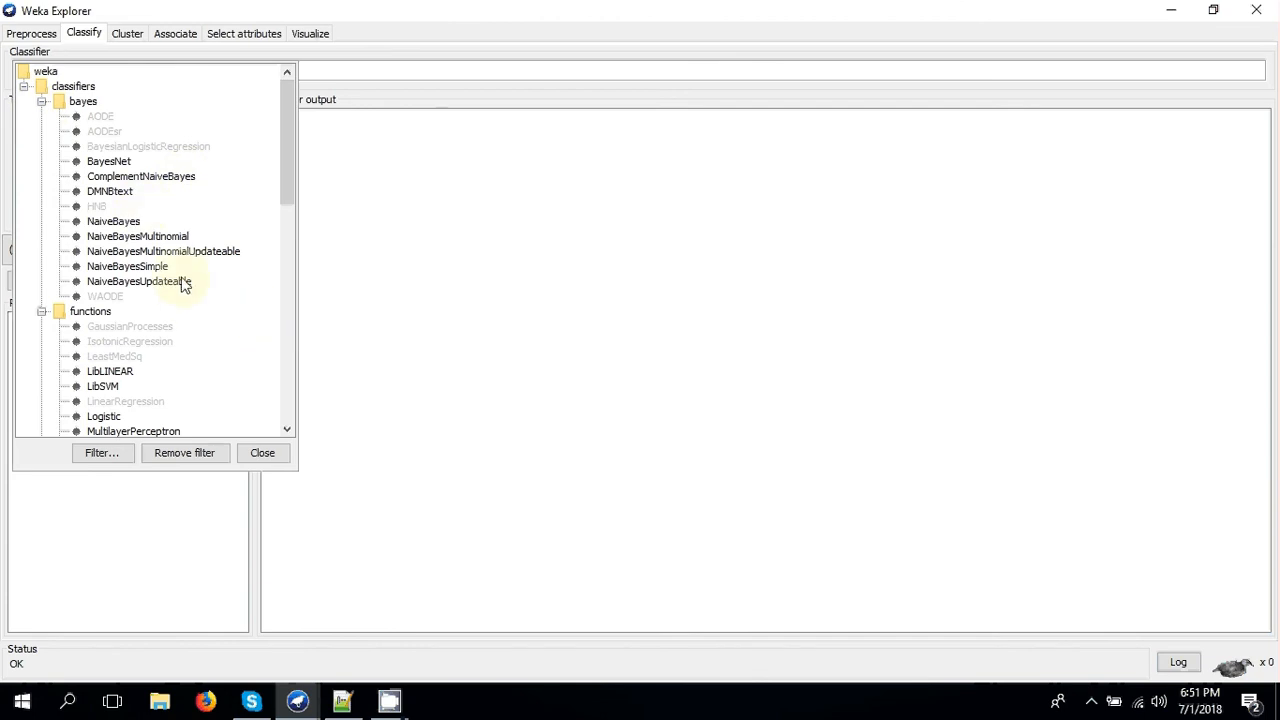
left_click(160, 242)
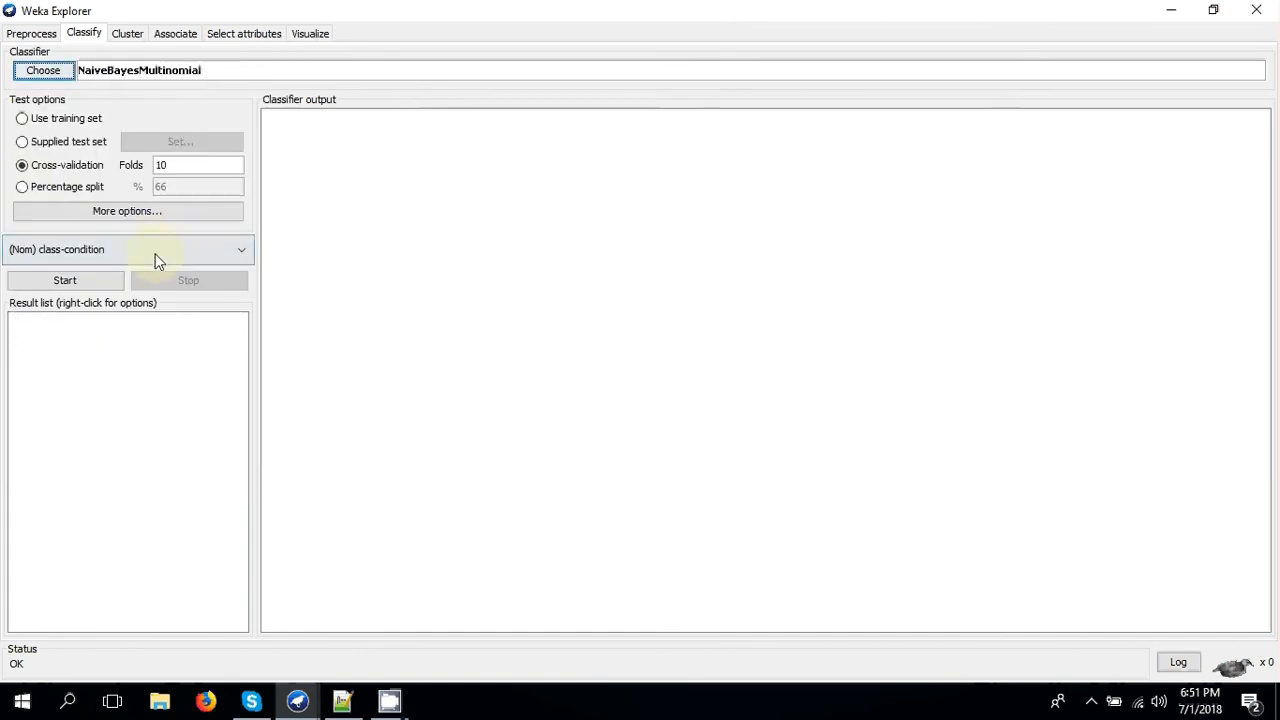
- Set the test option to a 70% percentage split and run the NaiveBayesMultinomial classification
left_click(22, 187)
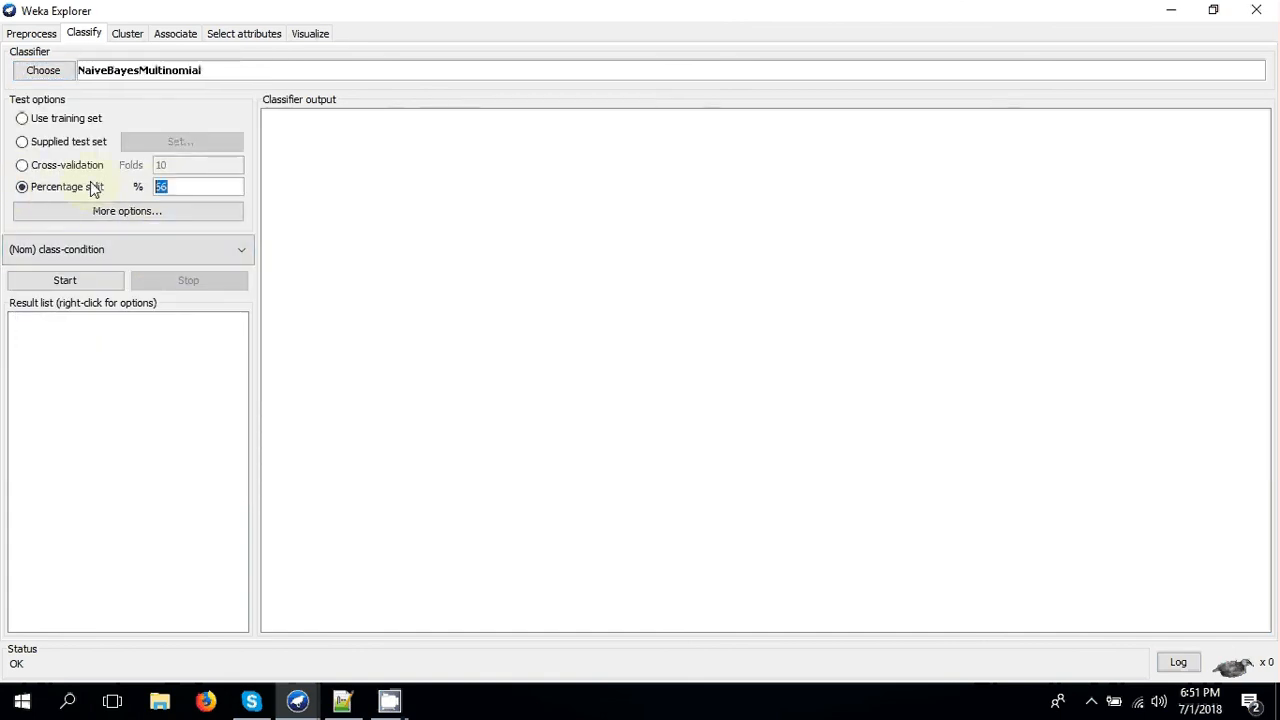
type("70")
left_click(71, 282)
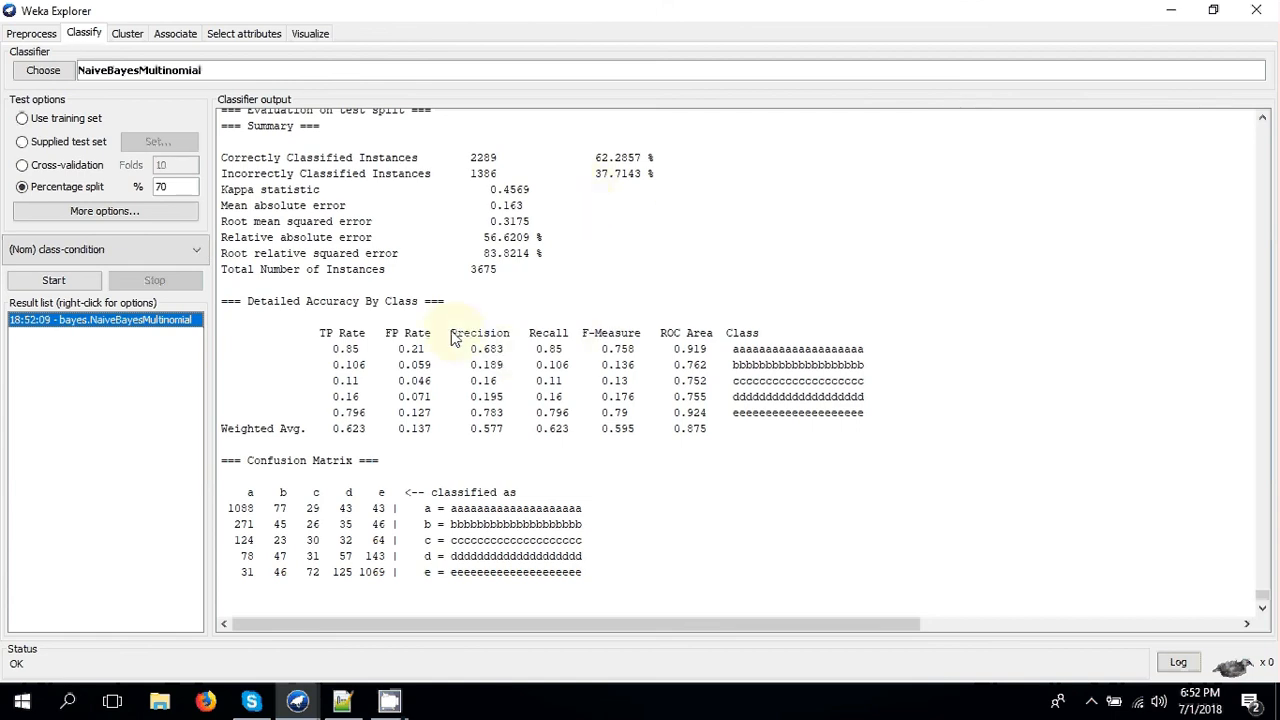
- Examine the precision, recall, F-measure and weighted averages in the detailed accuracy by class
left_click_drag(450, 334, 591, 341)
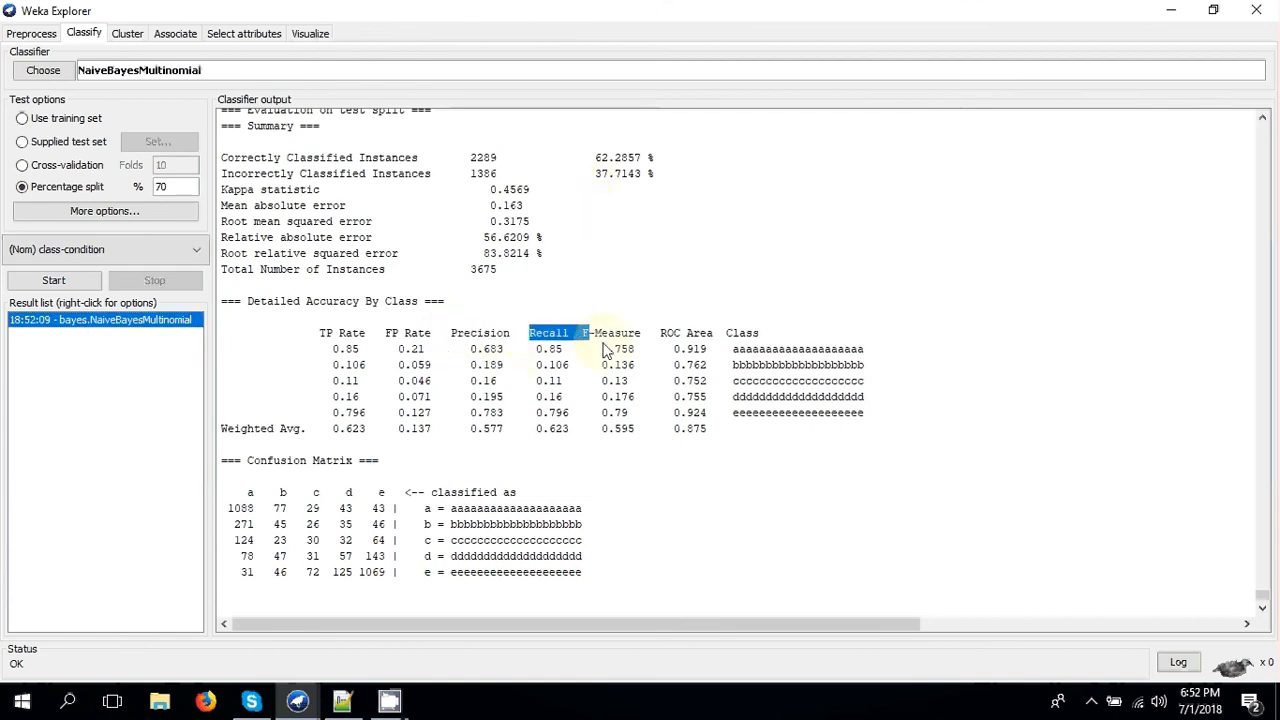
left_click(602, 343)
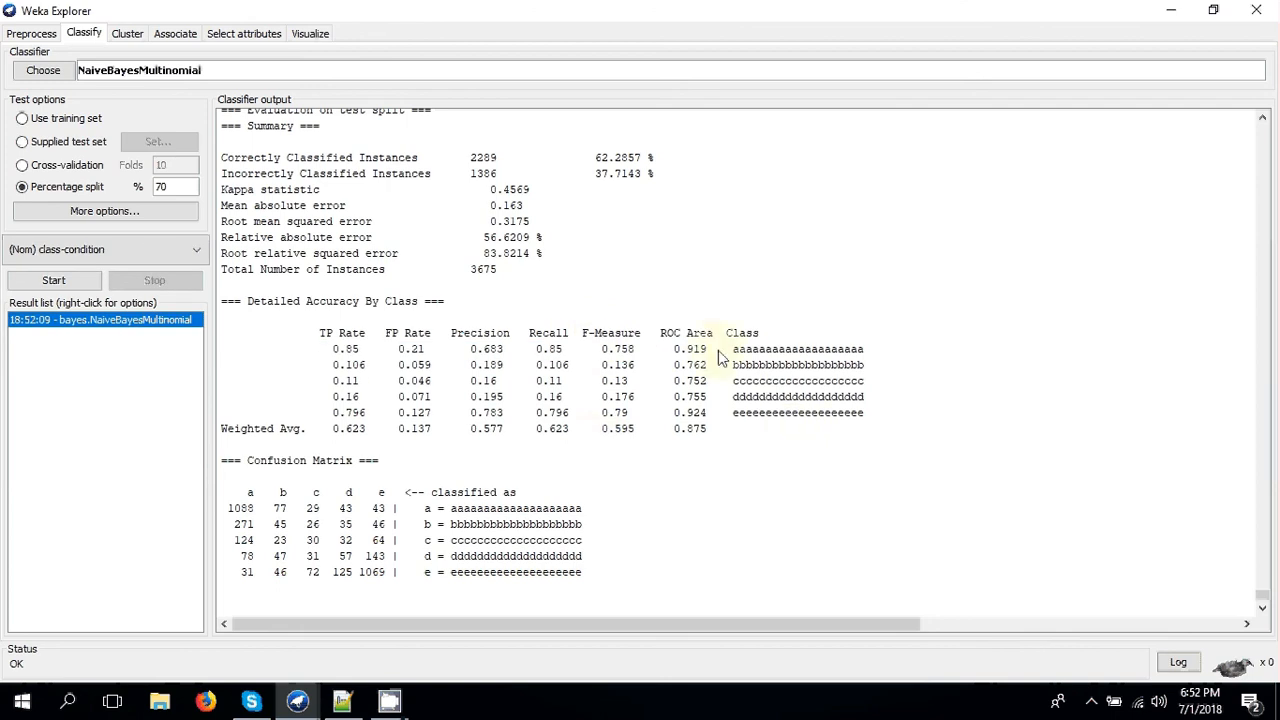
left_click_drag(419, 428, 668, 438)
left_click(668, 438)
- Examine the confusion matrix, reading how the instances of class a are distributed over the predicted classes
left_click_drag(222, 460, 531, 586)
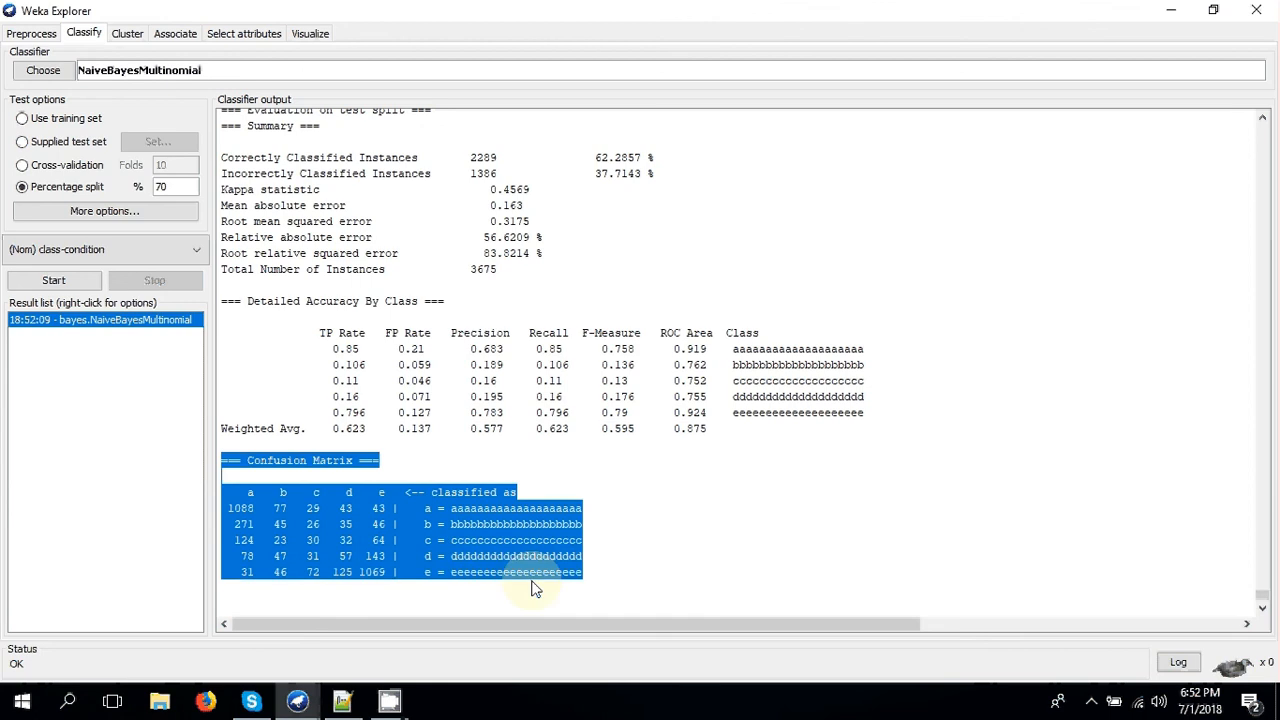
left_click(481, 574)
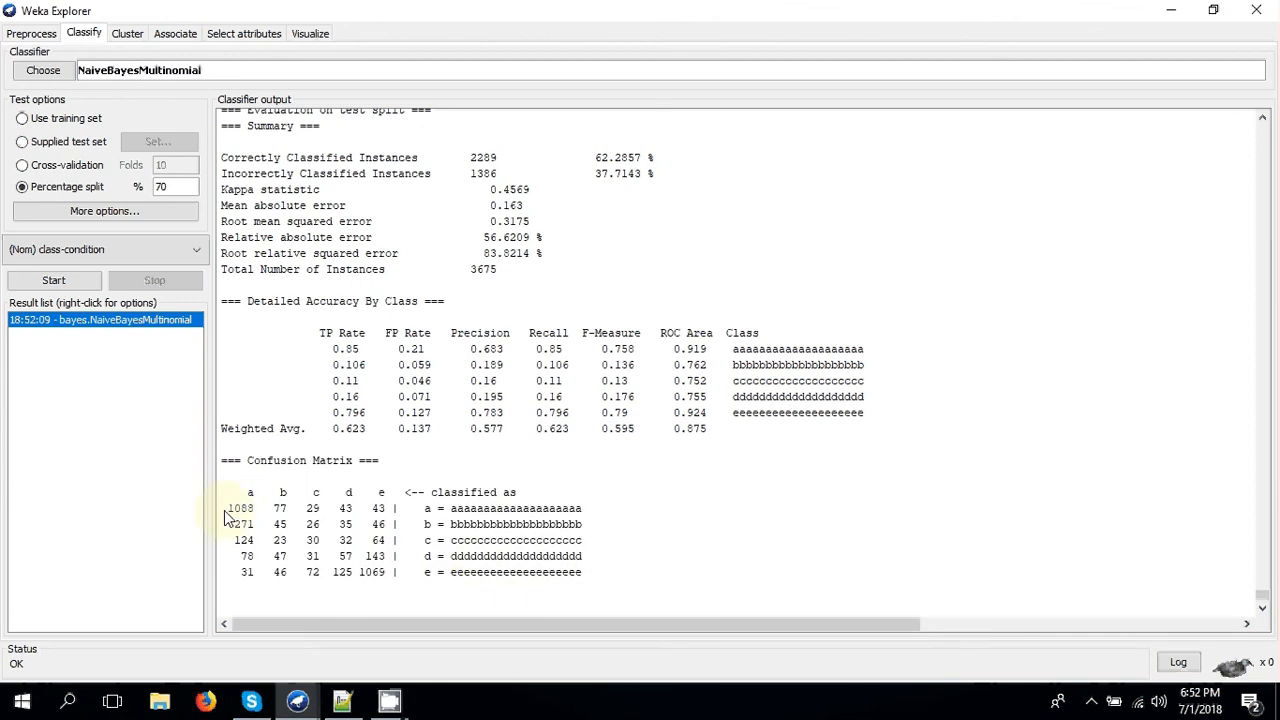
left_click_drag(230, 512, 399, 514)
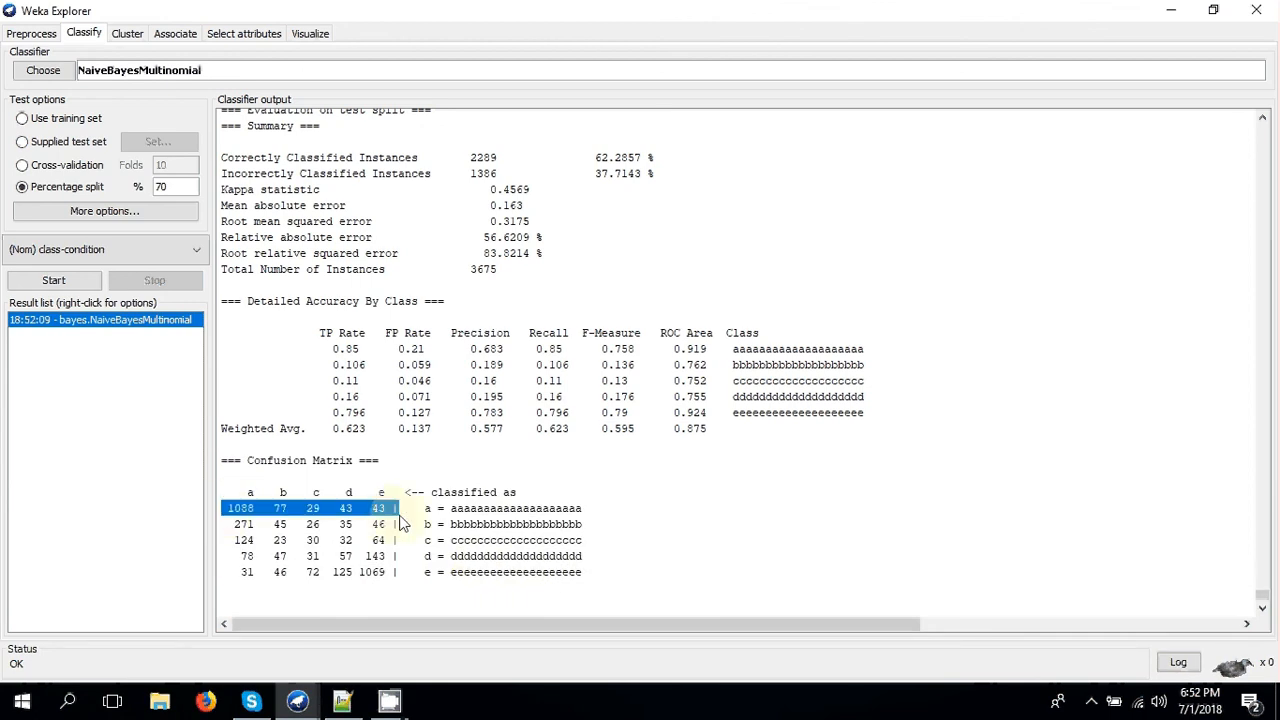
left_click(400, 523)
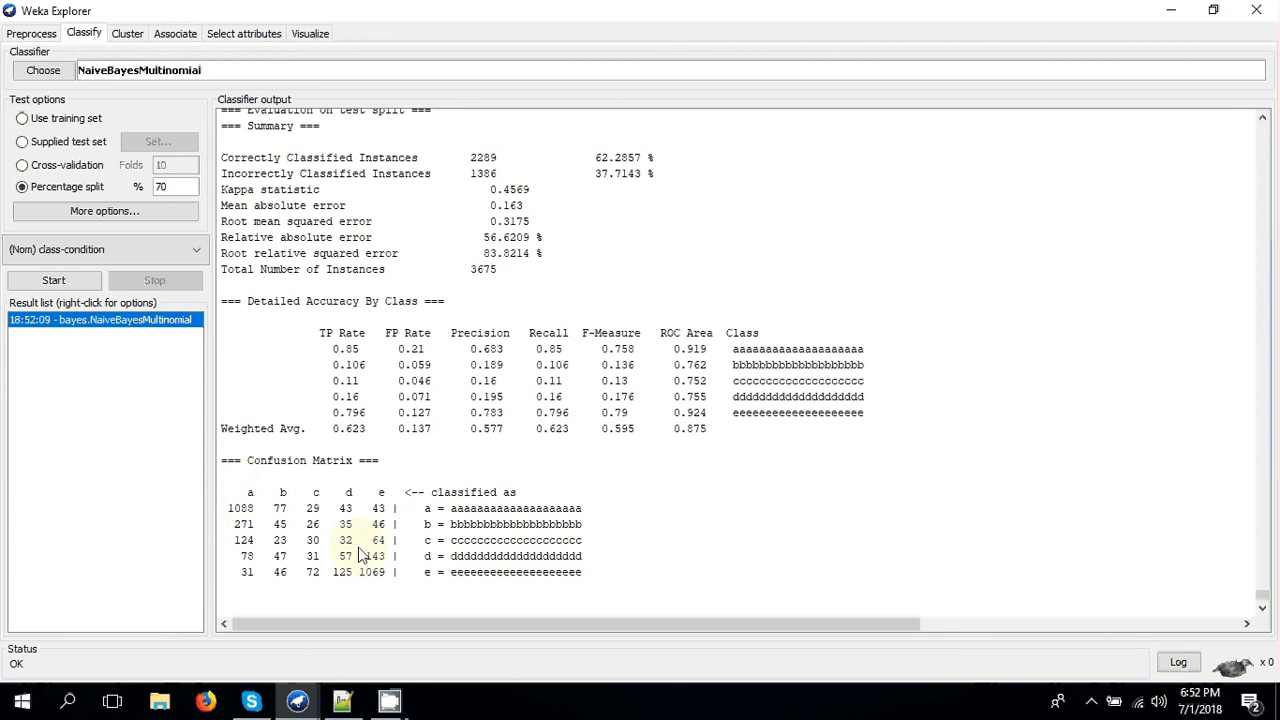
left_click_drag(424, 513, 458, 514)
left_click(405, 515)
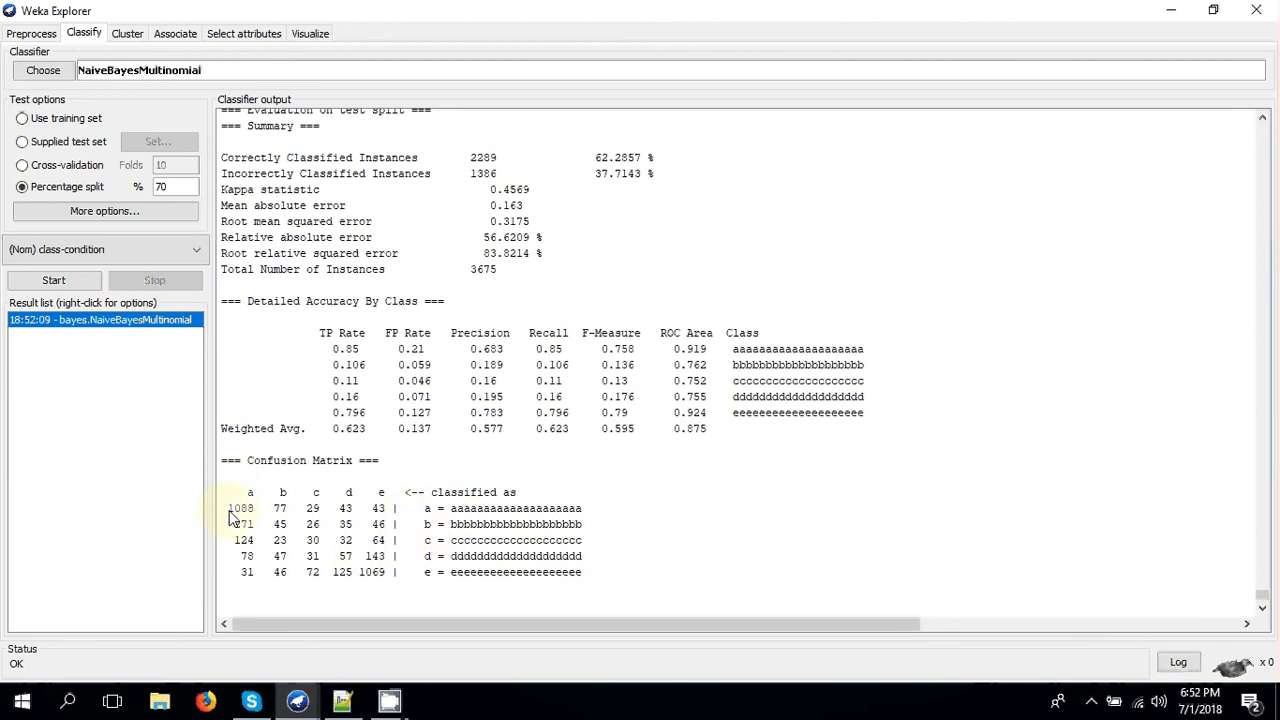
double_click(283, 510)
left_click(310, 518)
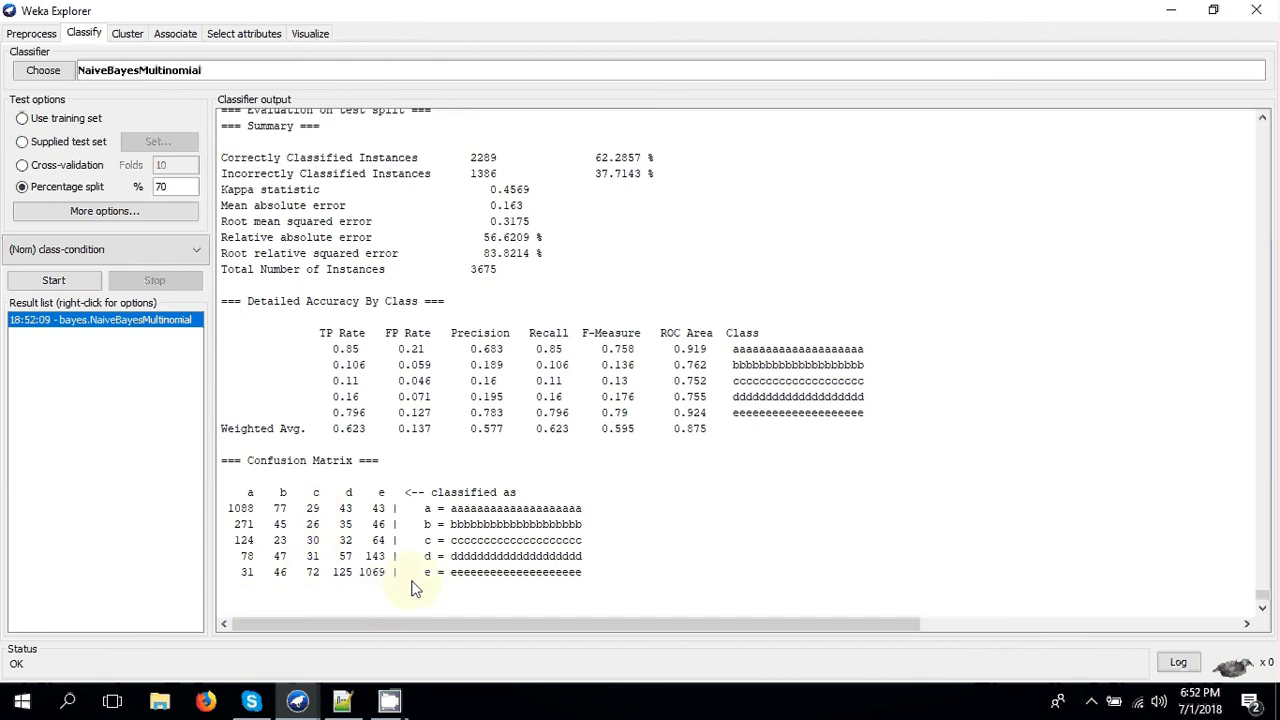
scroll(479, 461, "up", 3)
scroll(400, 575, "down", 3)
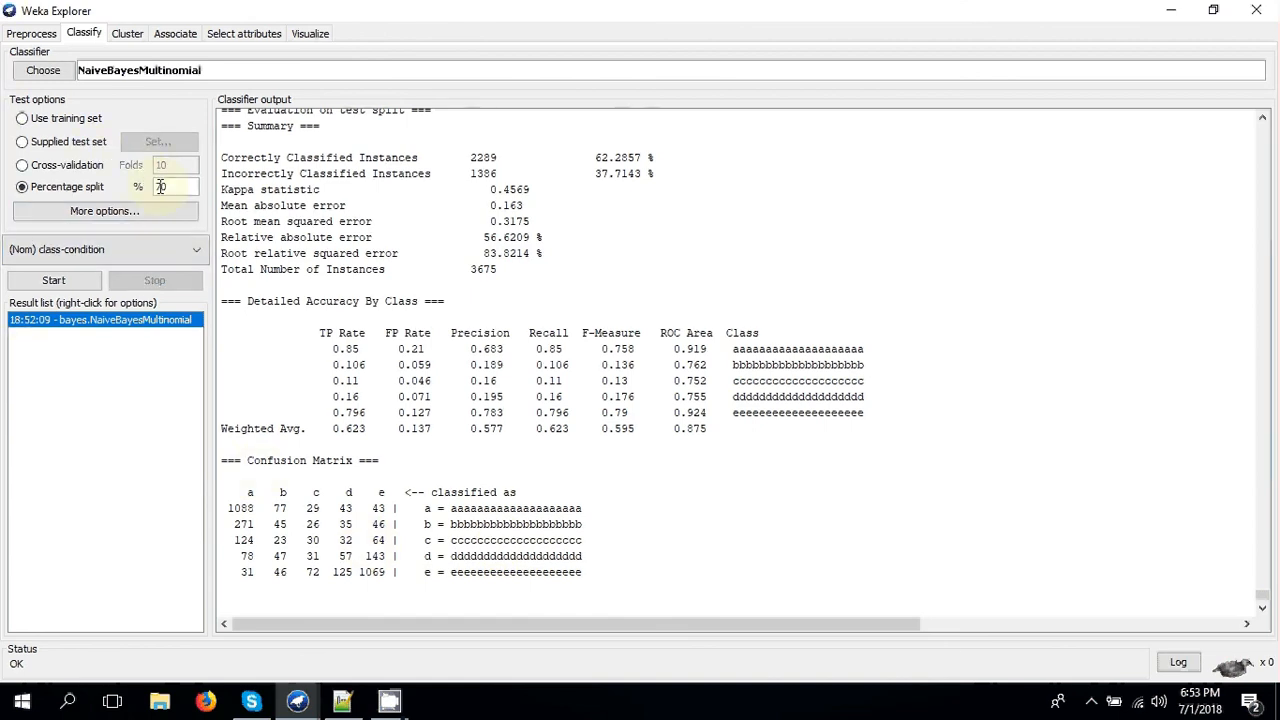
- Change the percentage split to 80% and rerun the NaiveBayesMultinomial classification
left_click_drag(162, 187, 88, 187)
type("8")
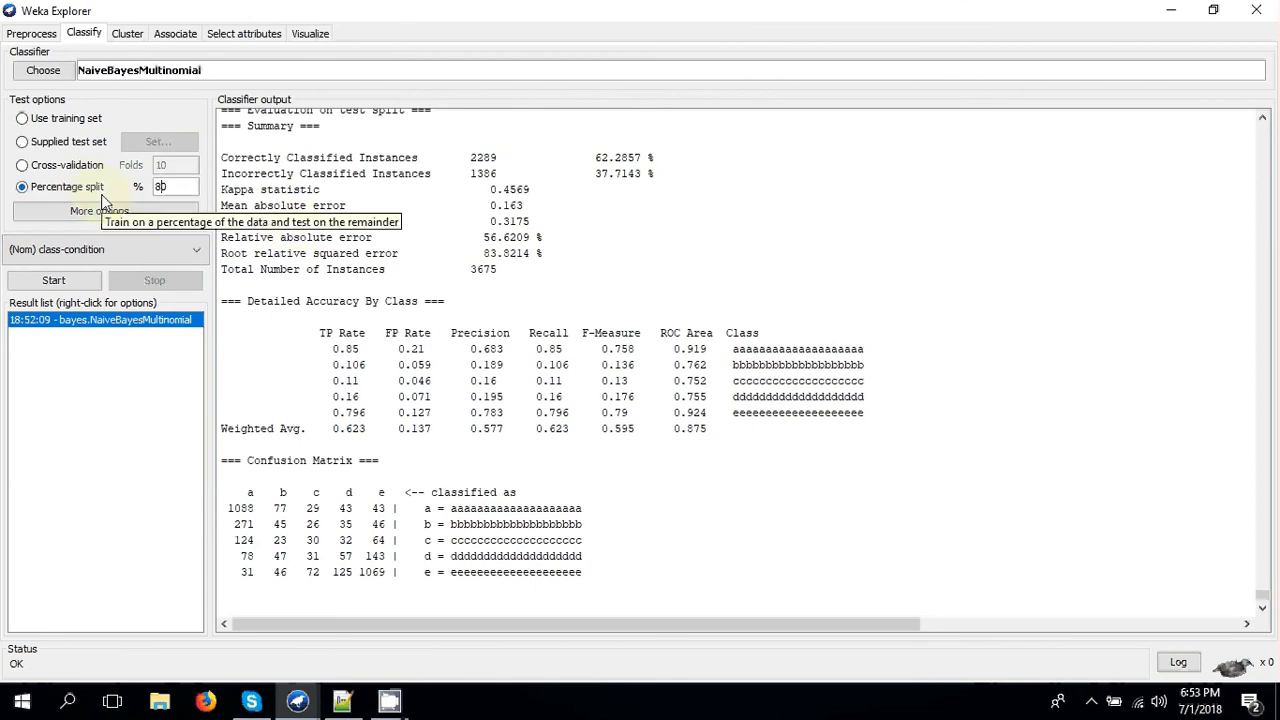
left_click(90, 283)
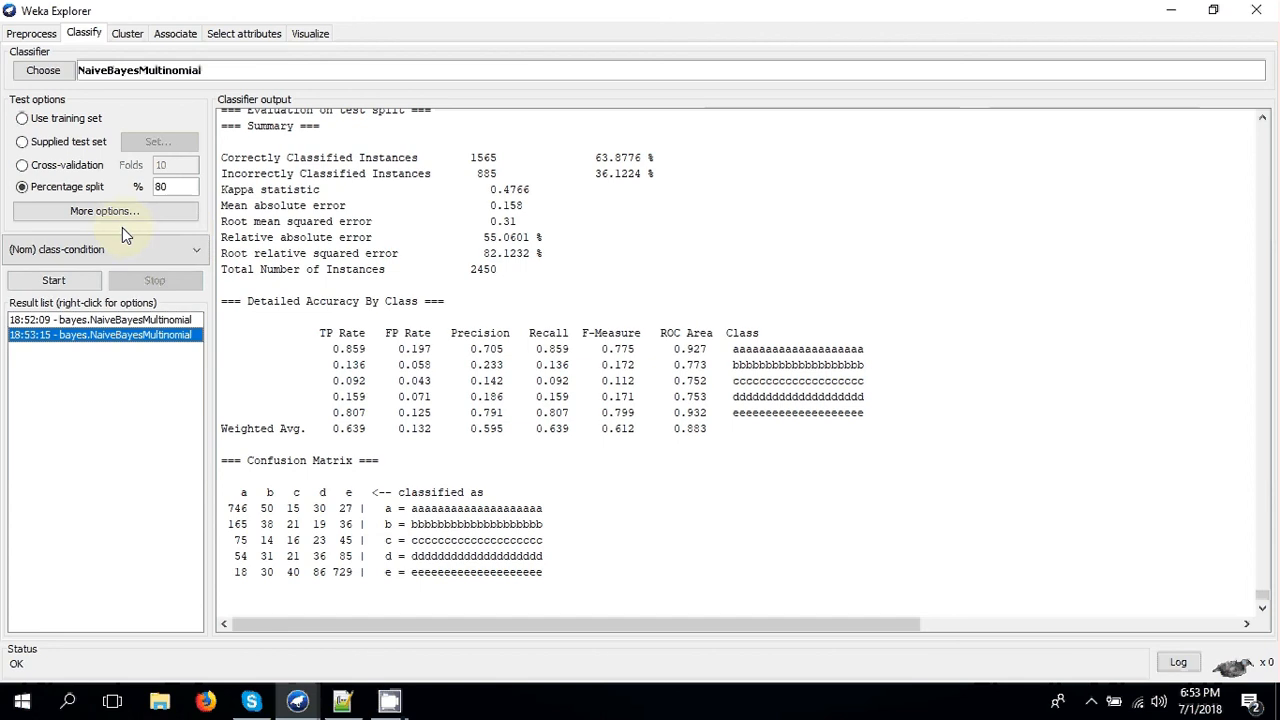
- Choose ComplementNaiveBayes as the classifier and run it with the same percentage split
left_click(40, 71)
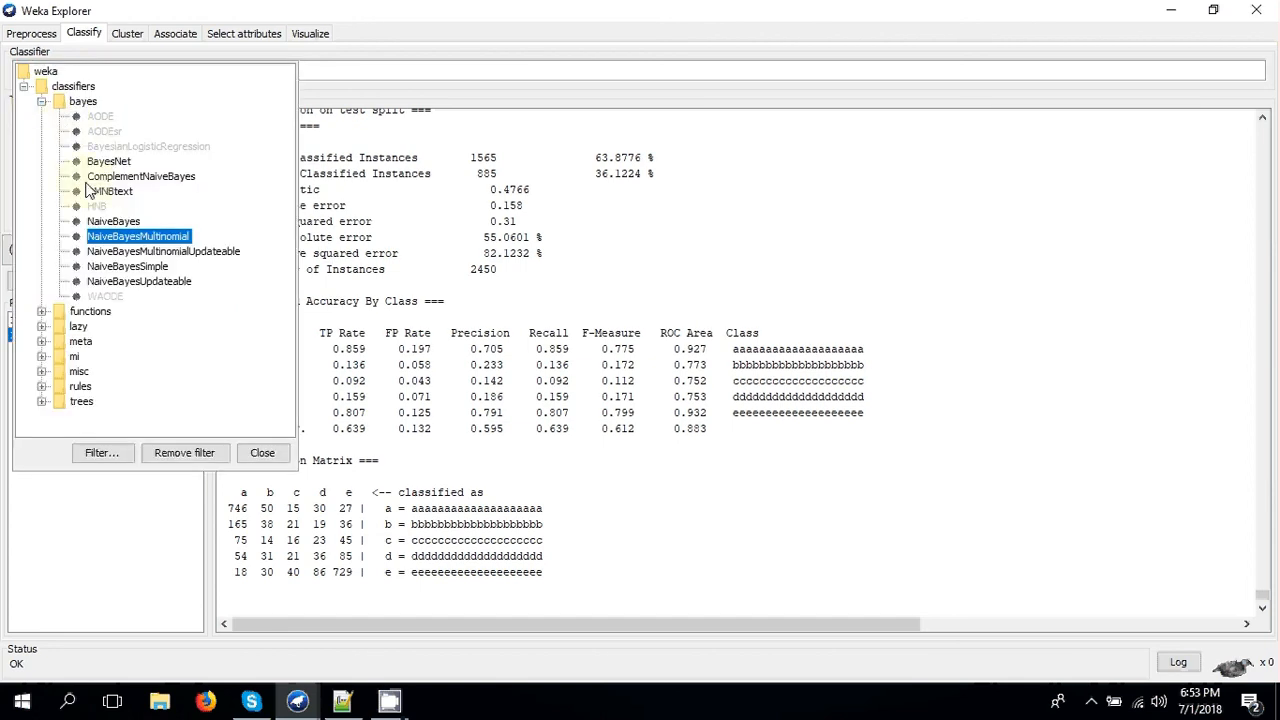
mouse_move(140, 188)
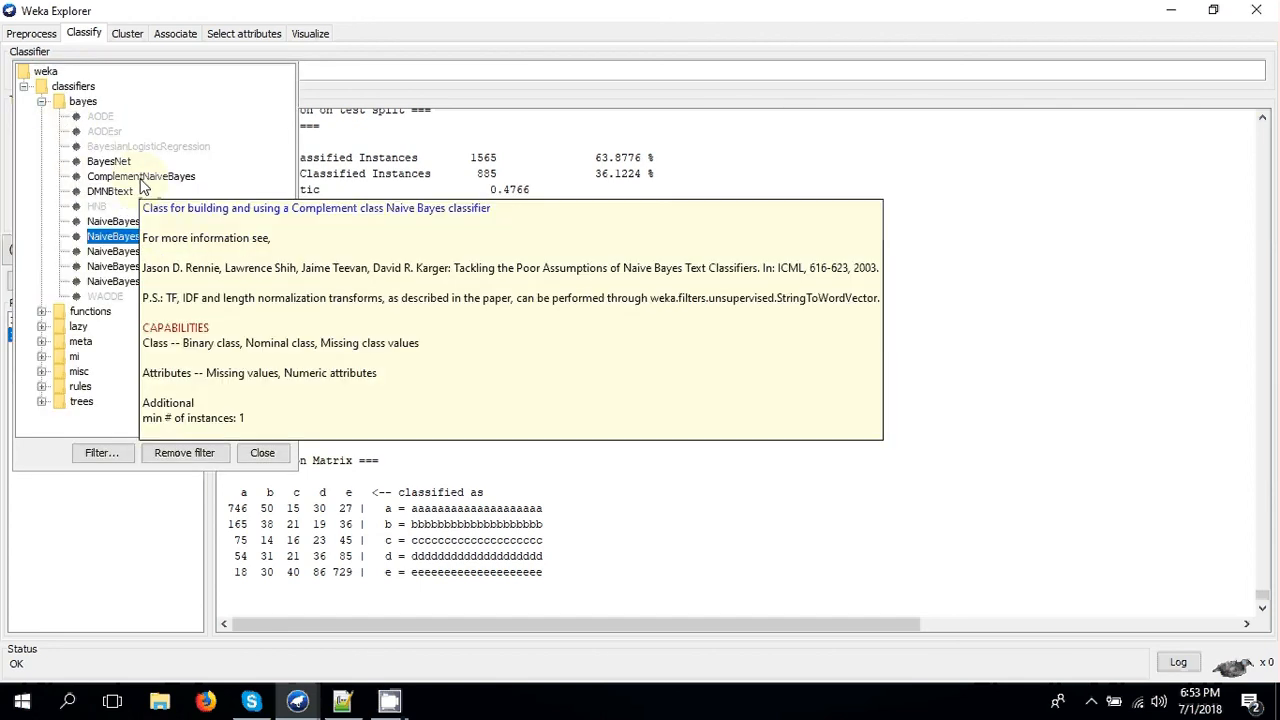
left_click(152, 186)
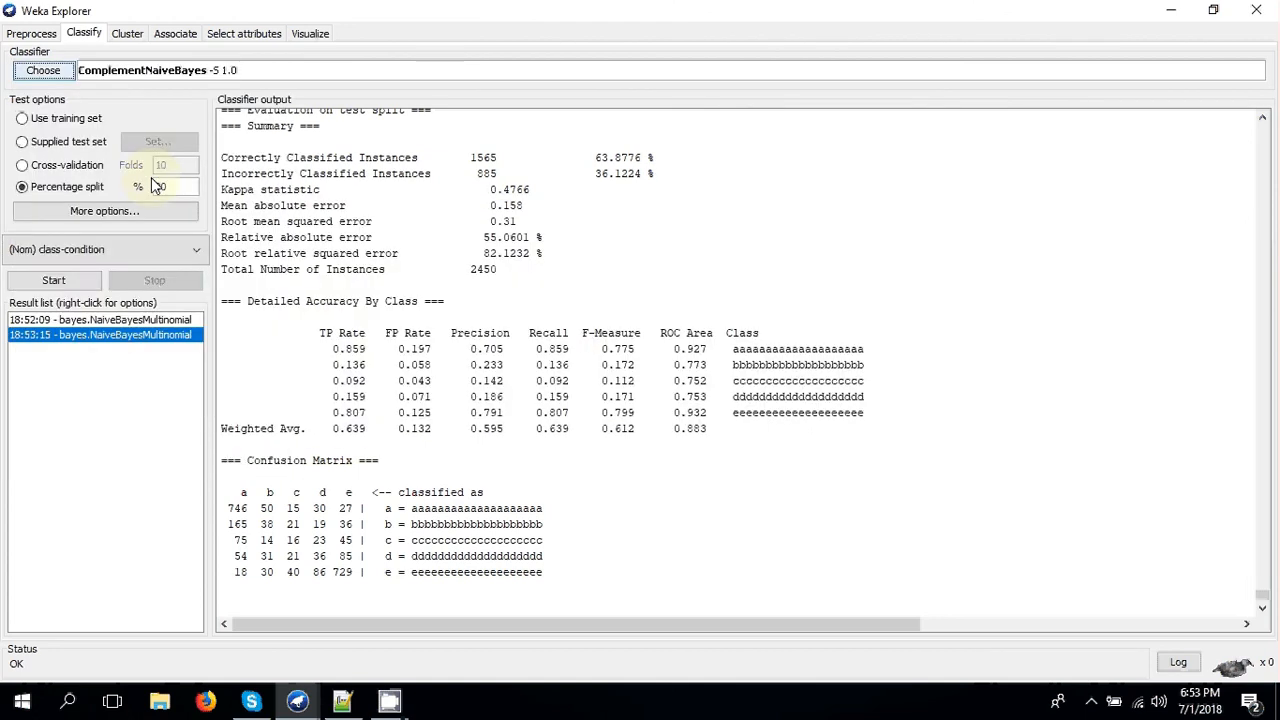
left_click(75, 279)
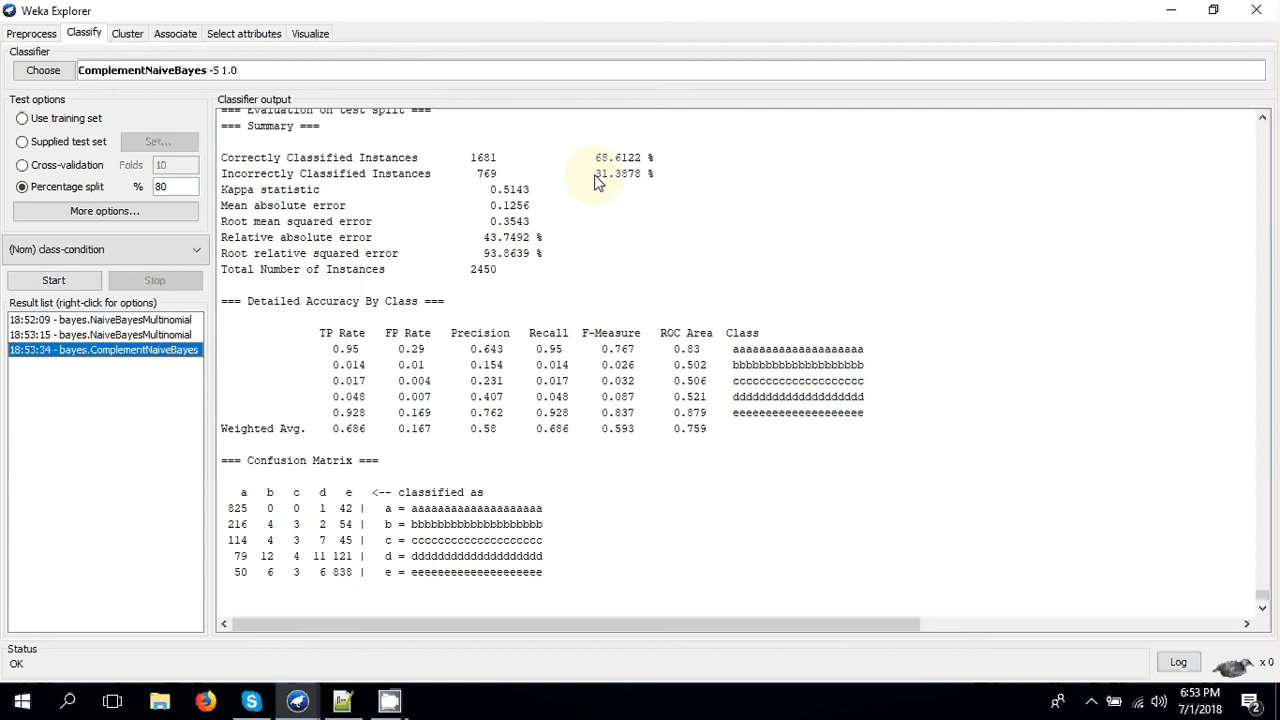
- Compare the second NaiveBayesMultinomial result with the ComplementNaiveBayes one, and view Dataset.arff in Notepad++ before returning to Weka Explorer
left_click(173, 335)
left_click(176, 349)
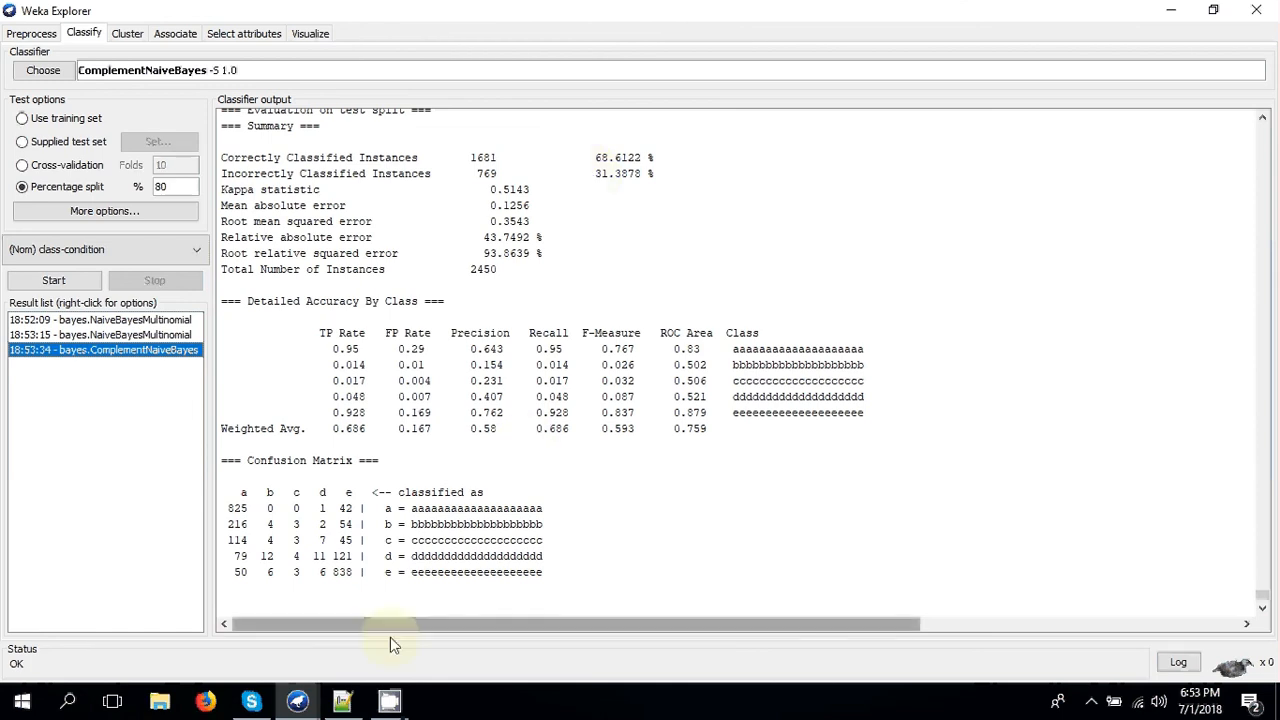
left_click(342, 701)
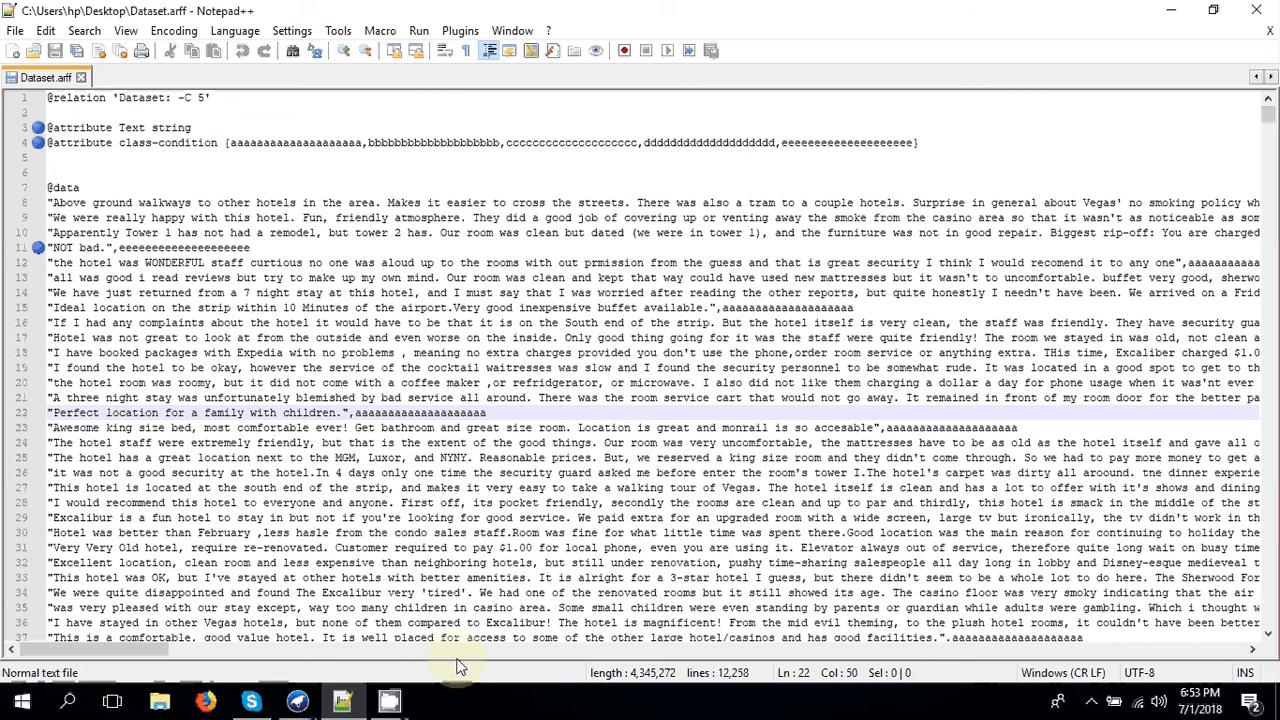
left_click(342, 701)
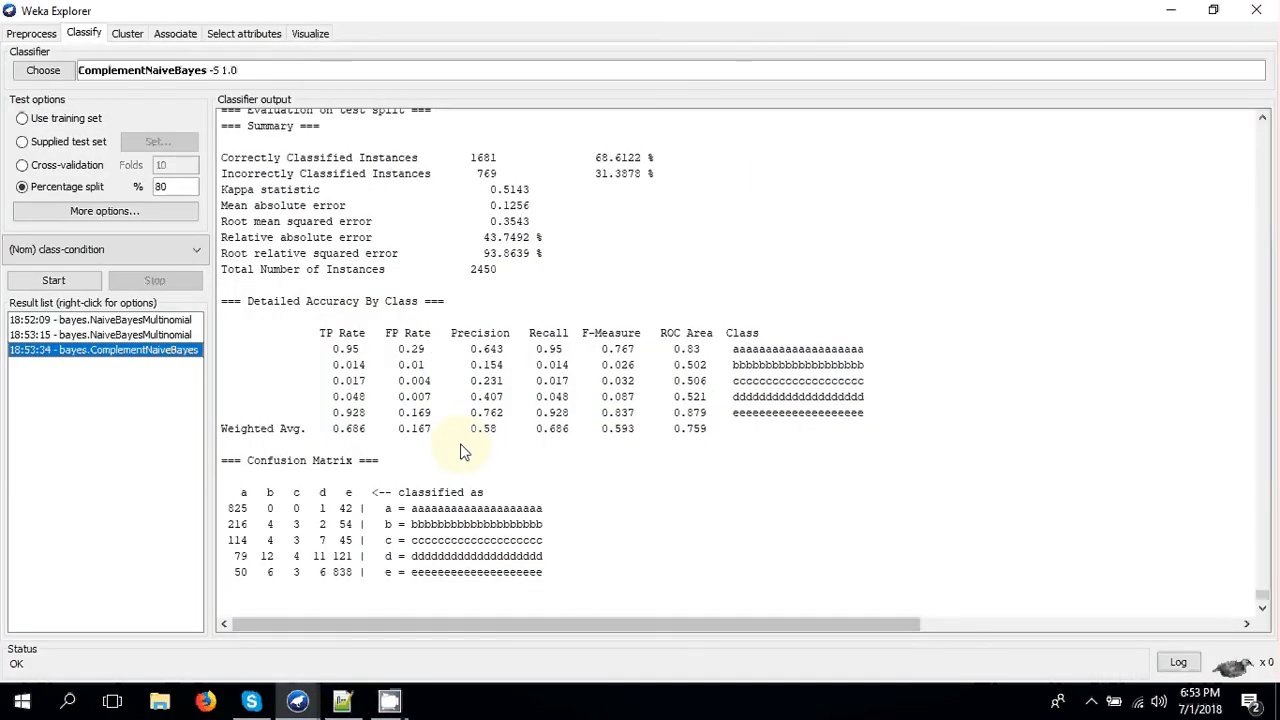